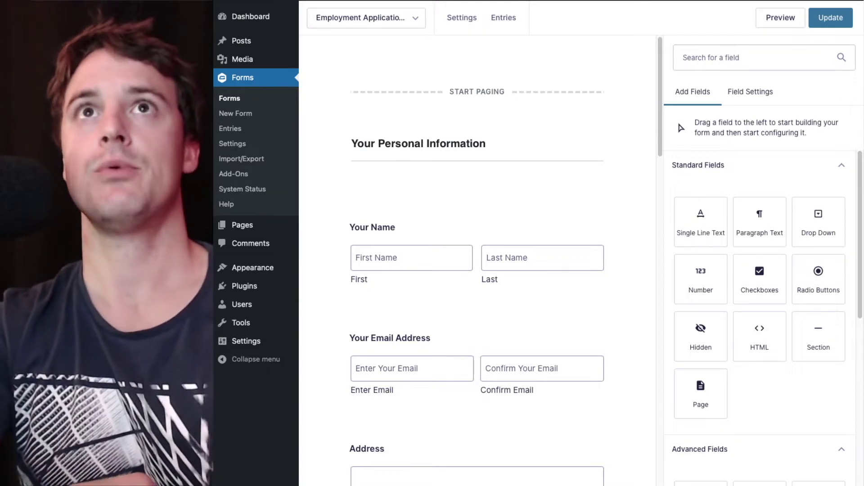
# Add a File Upload field below Address with multi-file upload, a maximum of 1 file, and save the form
pyautogui.scroll(-7, 390, 202)
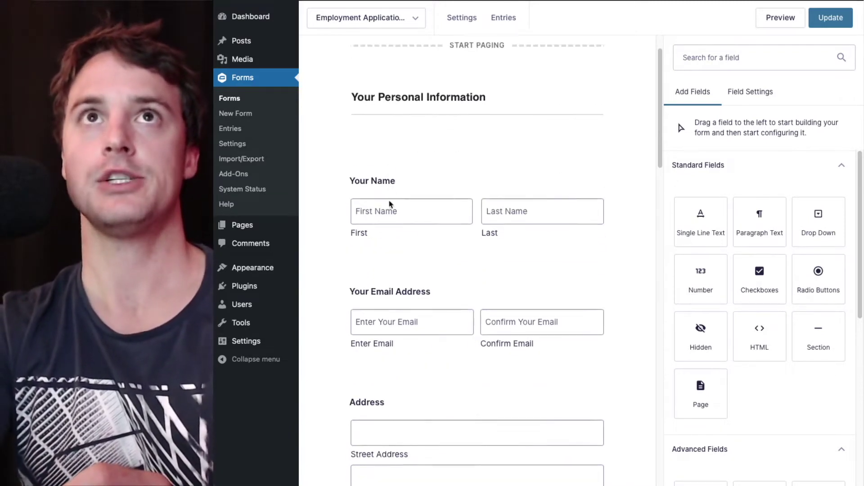
pyautogui.scroll(-5, 335, 212)
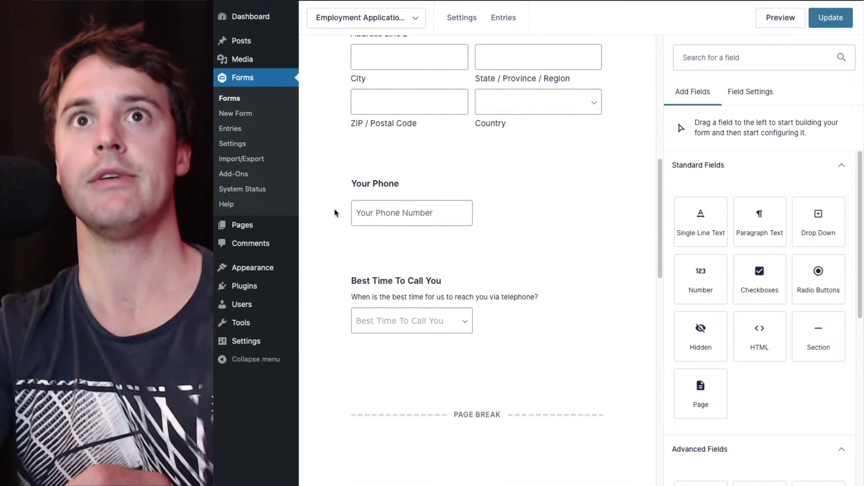
pyautogui.scroll(-11, 335, 213)
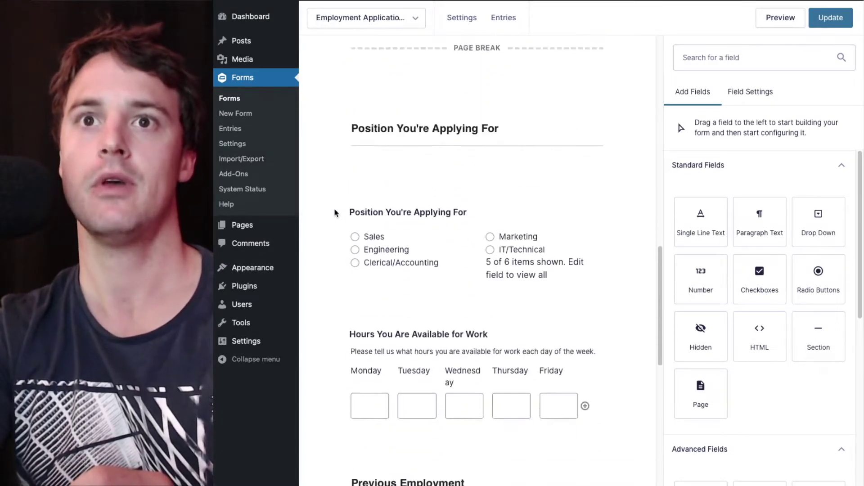
pyautogui.scroll(19, 334, 212)
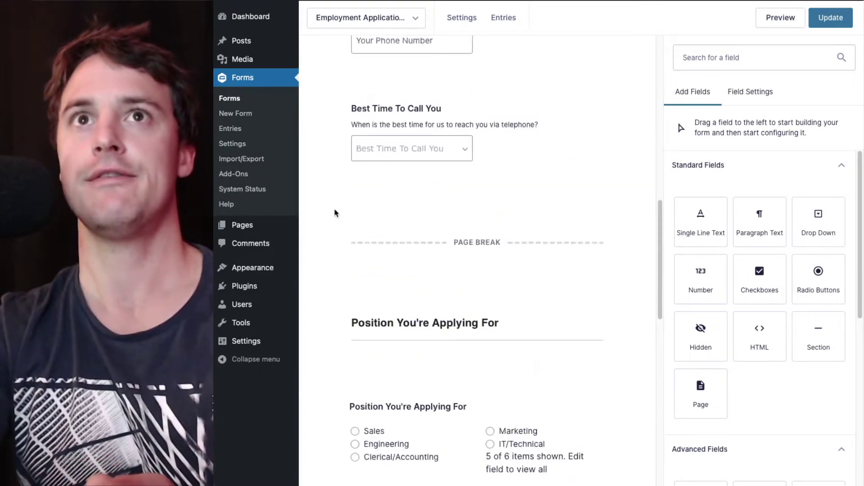
pyautogui.scroll(-16, 335, 212)
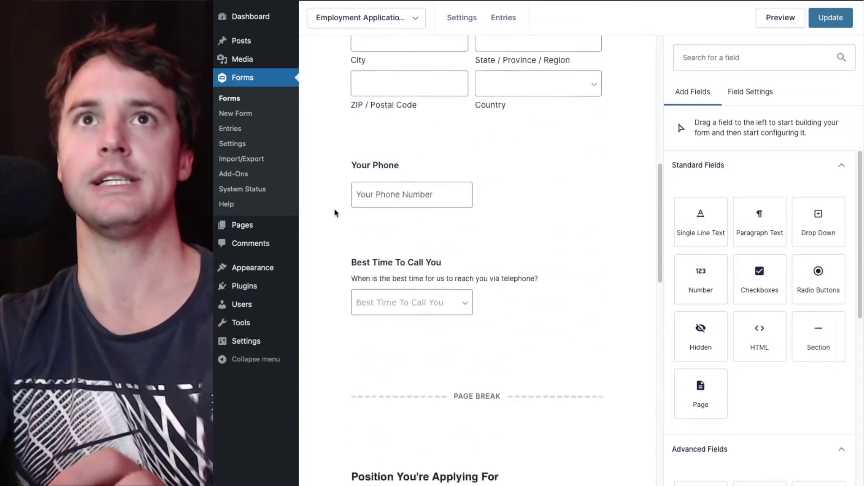
pyautogui.scroll(-16, 335, 212)
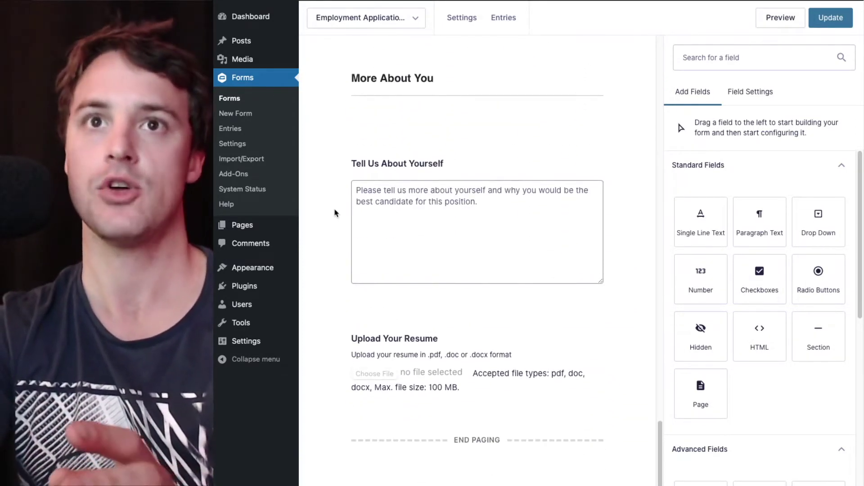
pyautogui.scroll(12, 334, 212)
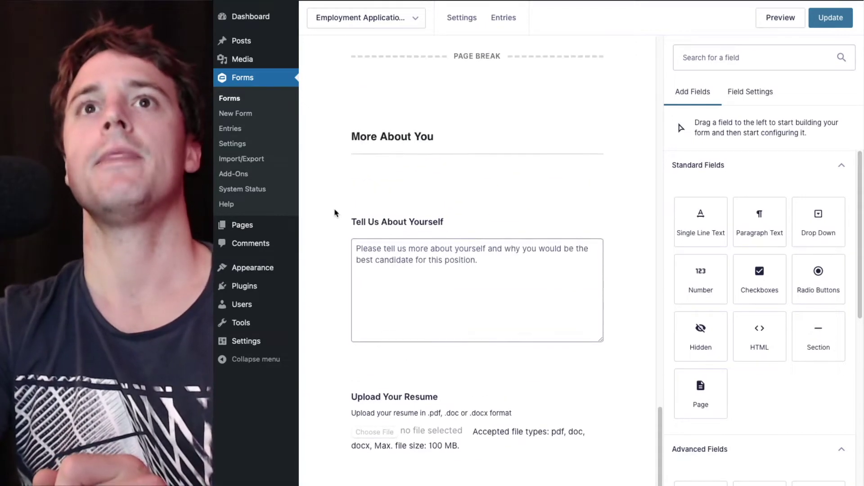
pyautogui.scroll(8, 335, 212)
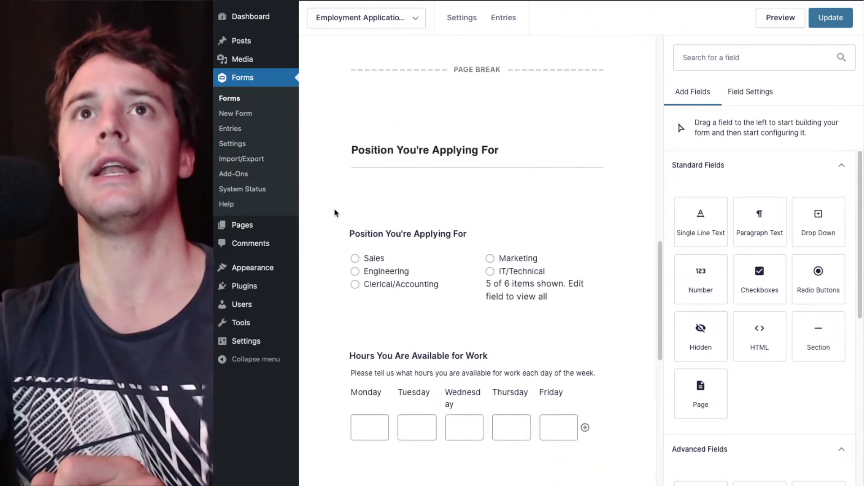
pyautogui.scroll(8, 334, 213)
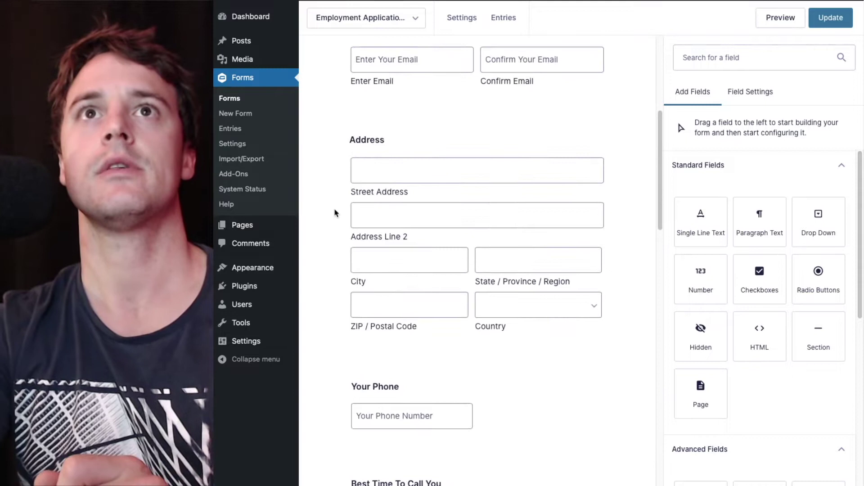
pyautogui.scroll(2, 335, 212)
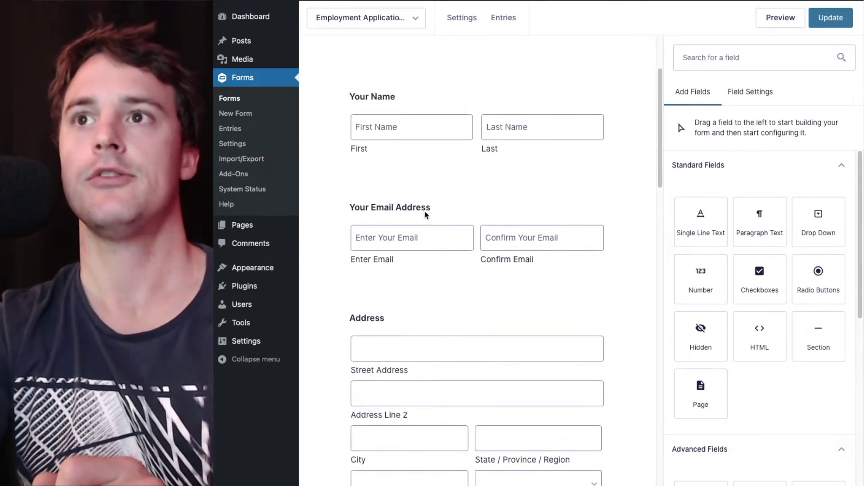
pyautogui.scroll(-2, 443, 314)
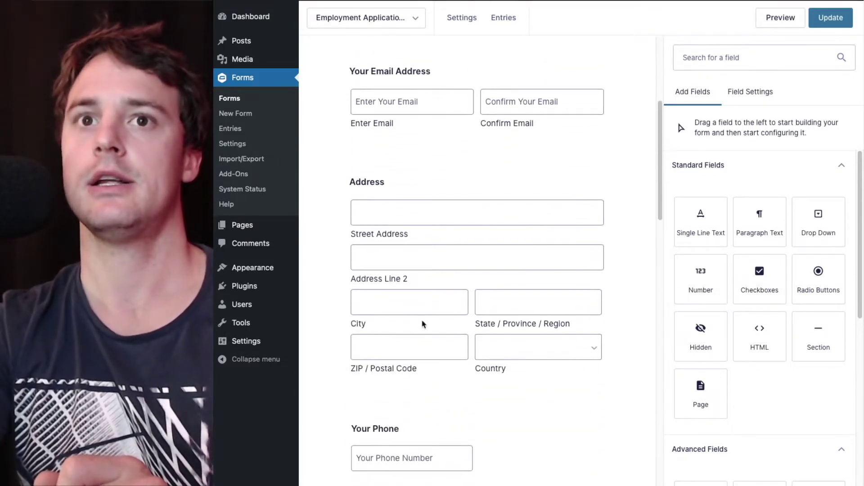
pyautogui.scroll(-3, 388, 377)
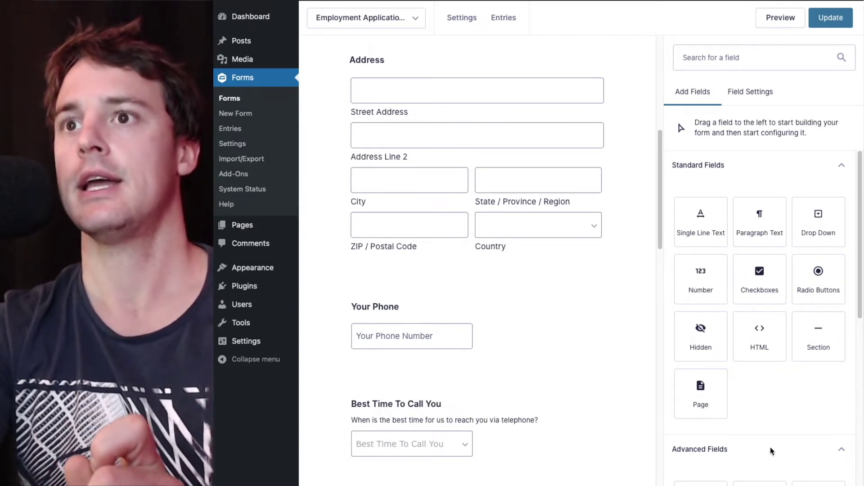
pyautogui.scroll(-6, 771, 450)
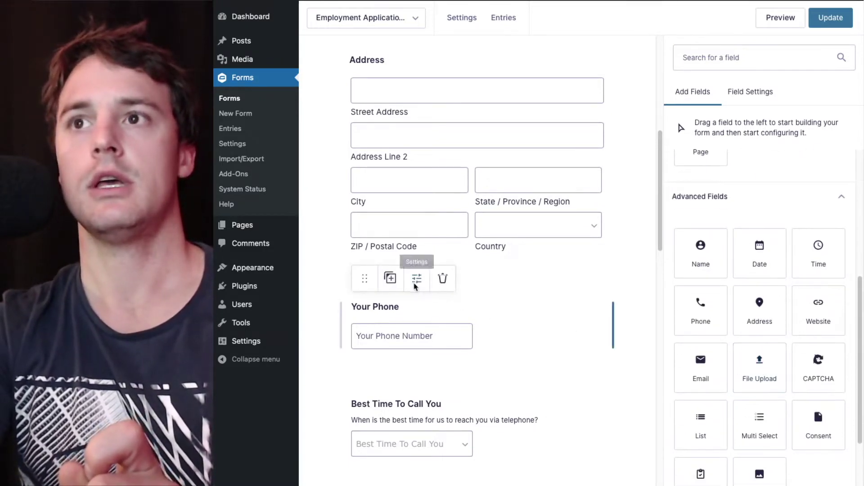
pyautogui.moveTo(772, 368); pyautogui.dragTo(452, 270)
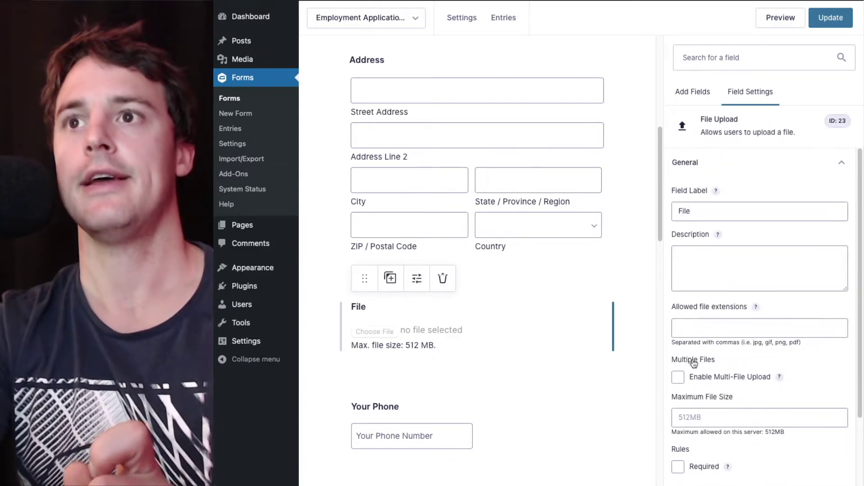
pyautogui.click(716, 378)
pyautogui.scroll(-2, 715, 378)
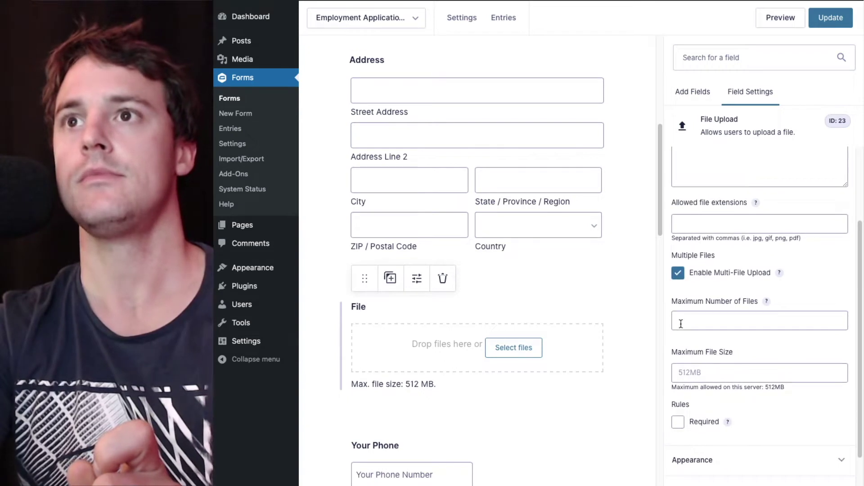
pyautogui.click(681, 323)
pyautogui.write('1')
pyautogui.click(619, 336)
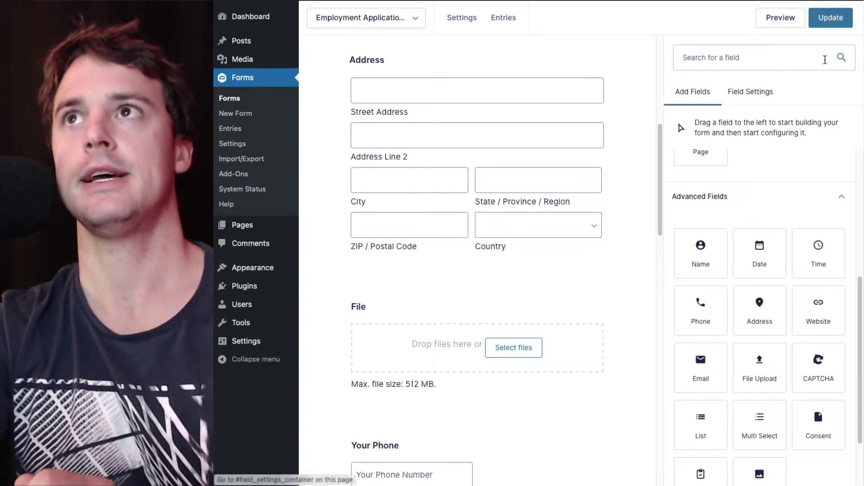
pyautogui.click(832, 22)
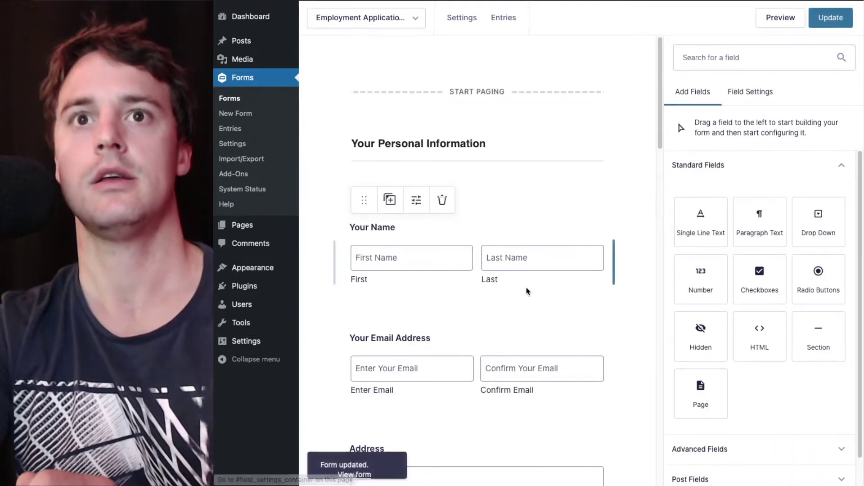
# Restrict the File field's allowed extensions to jpg, gif, png and update the form
pyautogui.scroll(-8, 529, 291)
pyautogui.click(423, 343)
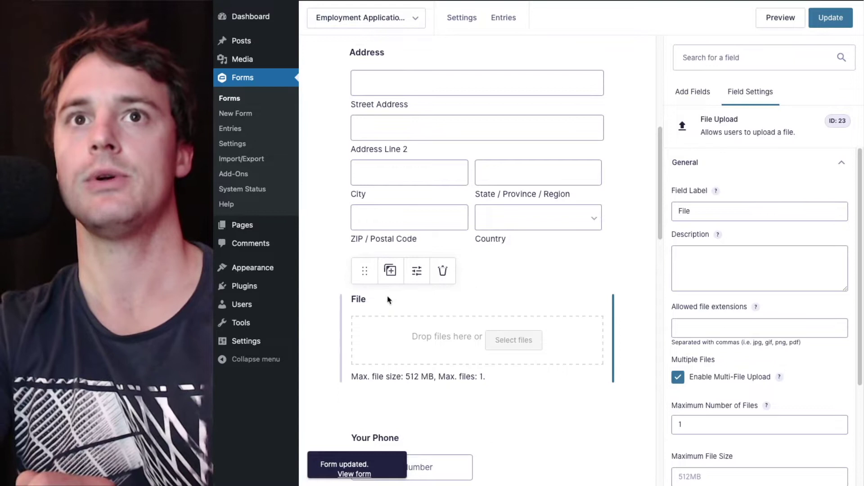
pyautogui.click(785, 326)
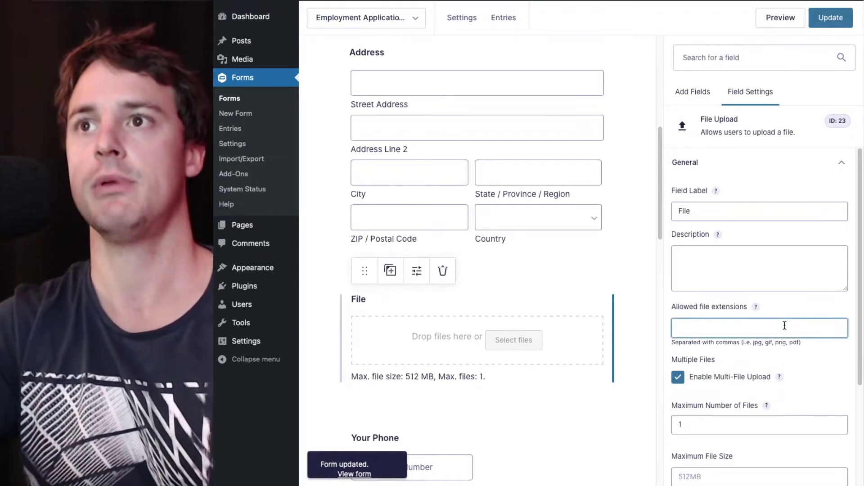
pyautogui.write('jpg, g')
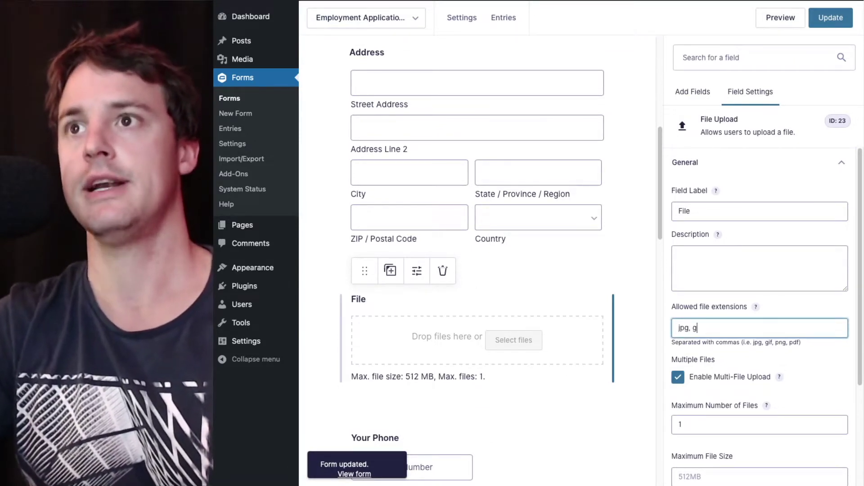
pyautogui.write('if, png')
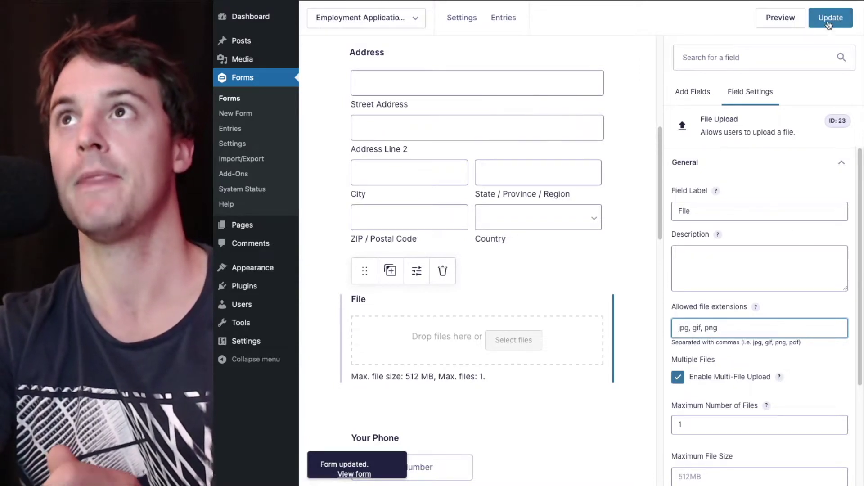
pyautogui.click(829, 21)
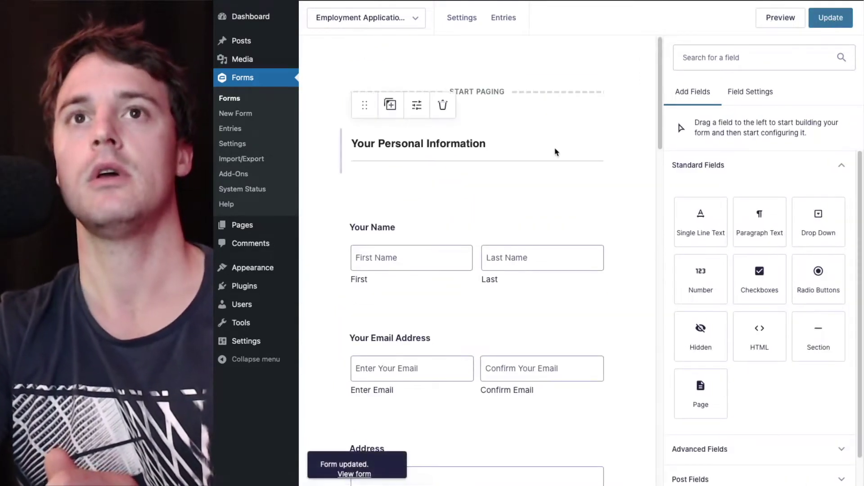
# Open the form preview and fill in a test applicant's first and last name
pyautogui.click(768, 20)
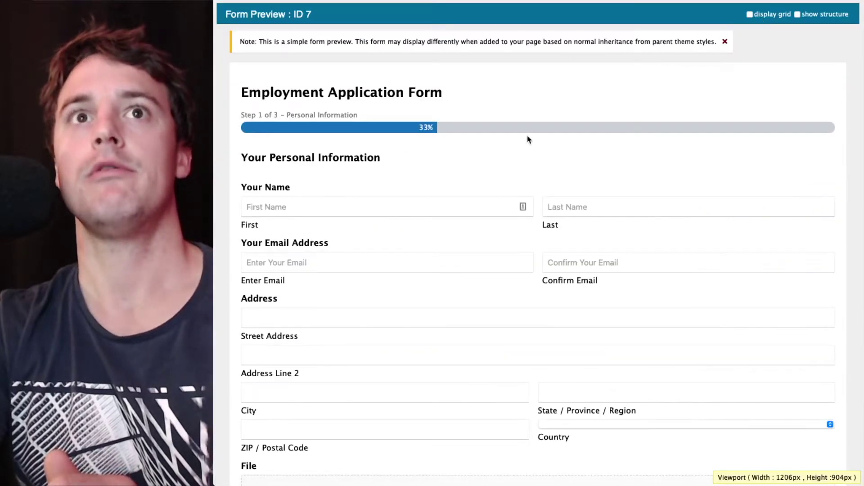
pyautogui.click(379, 208)
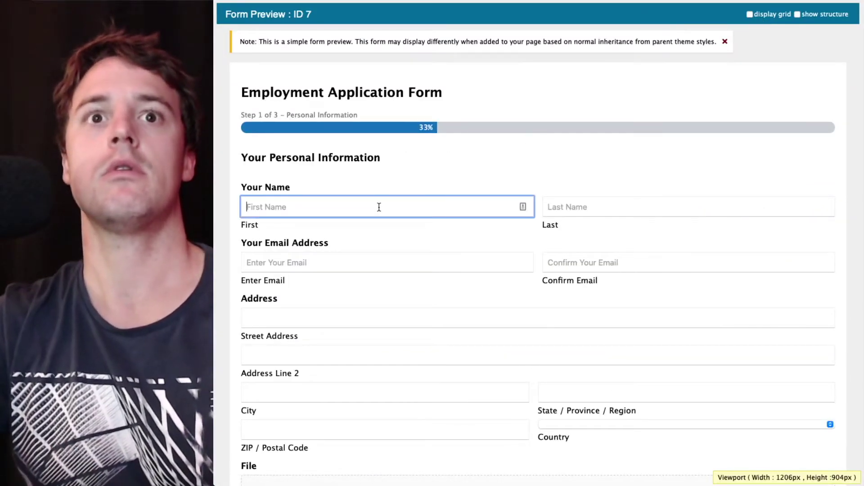
pyautogui.press('Tab')
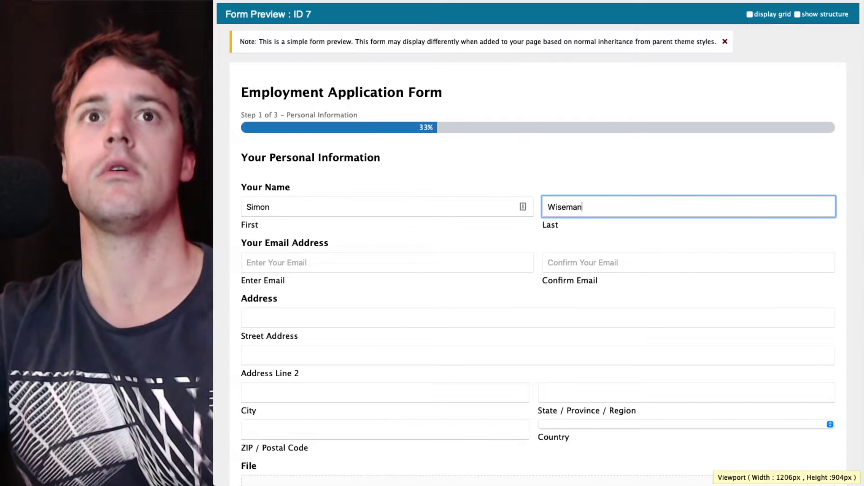
# Attach a newborn-shoot photo from the Pictures folder to the File field
pyautogui.scroll(-5, 378, 207)
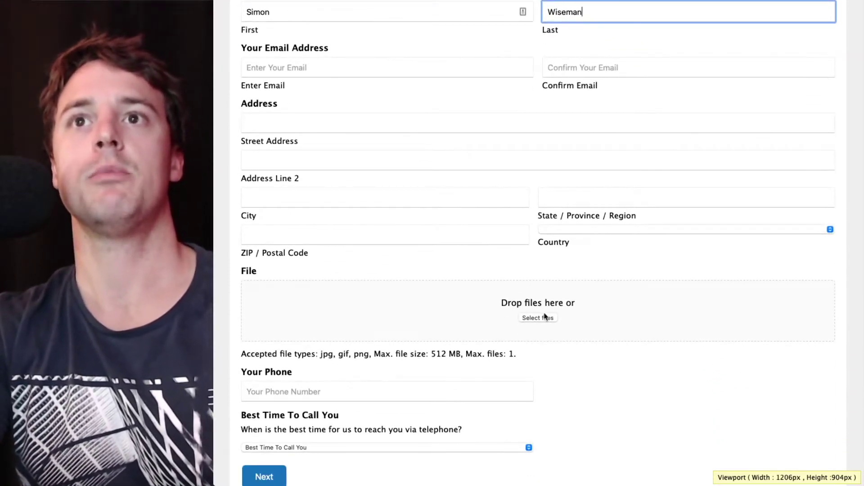
pyautogui.click(539, 318)
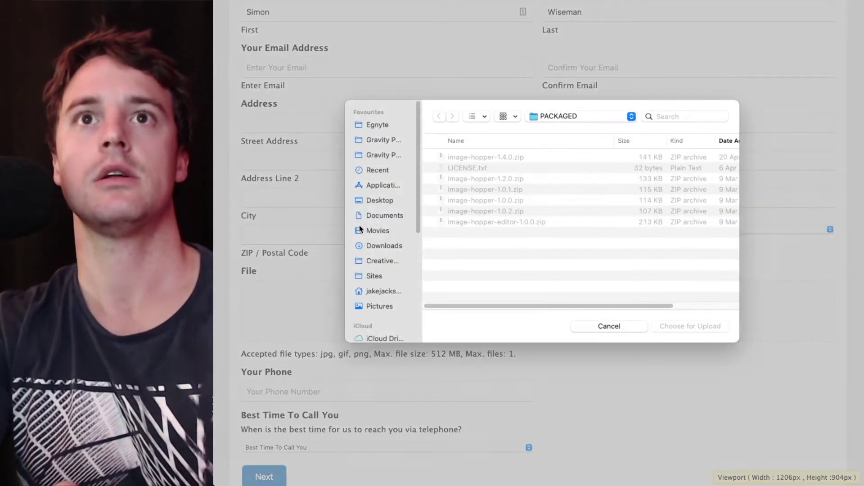
pyautogui.click(379, 307)
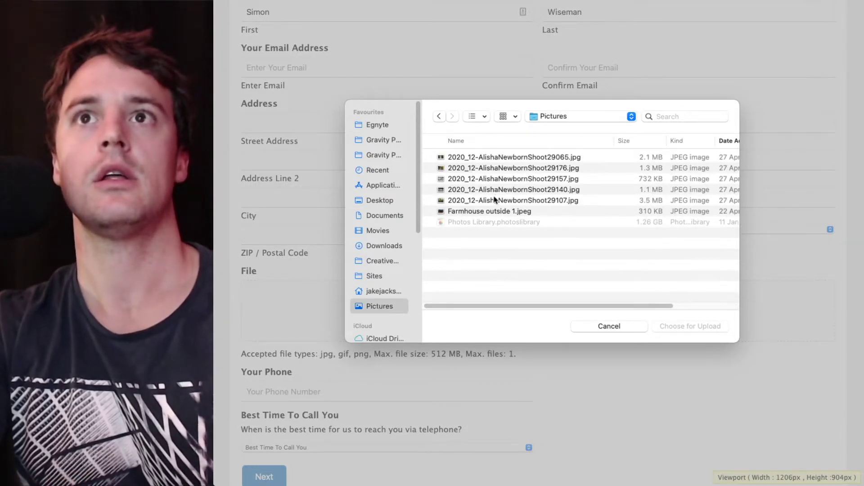
pyautogui.click(482, 211)
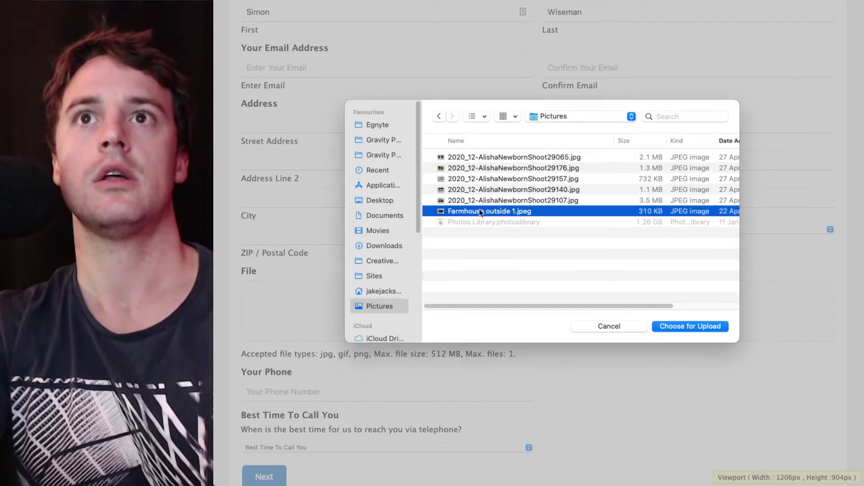
pyautogui.click(480, 200)
pyautogui.click(682, 327)
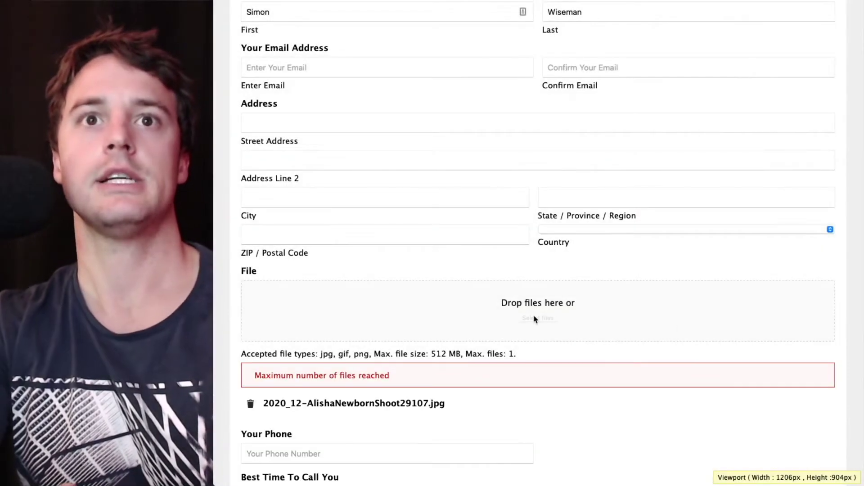
# Advance the preview through Job Details to the About You step
pyautogui.scroll(-5, 534, 318)
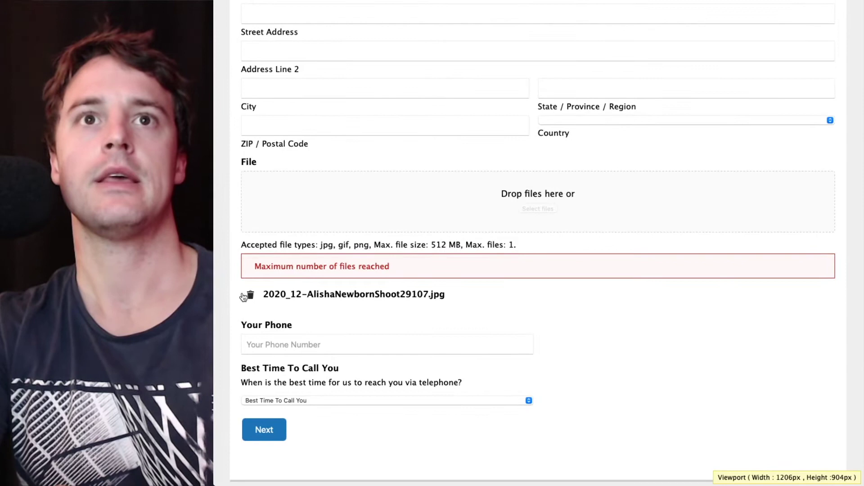
pyautogui.scroll(-1, 502, 287)
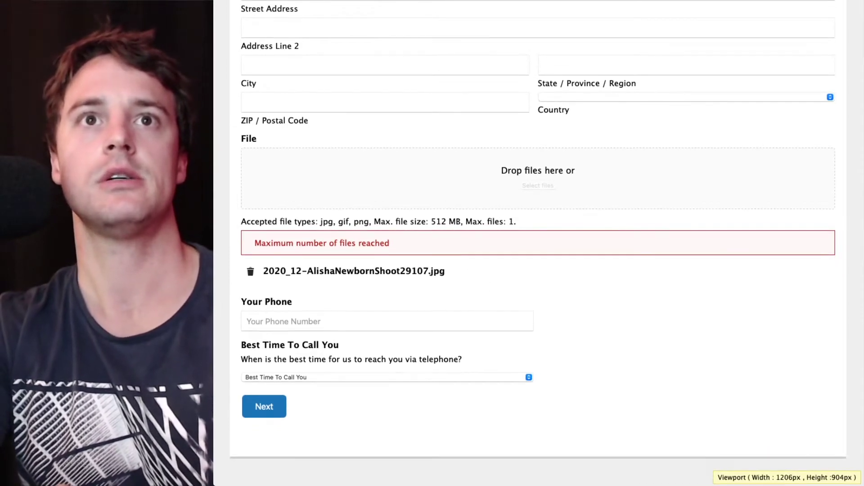
pyautogui.click(265, 408)
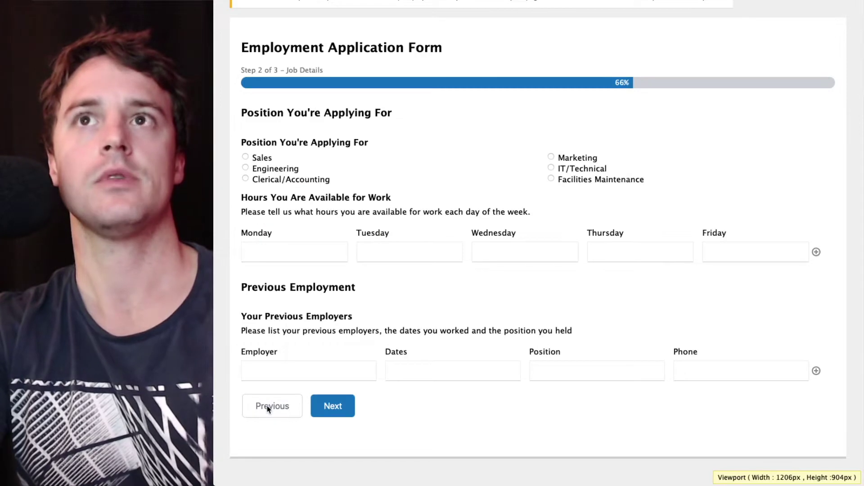
pyautogui.click(346, 408)
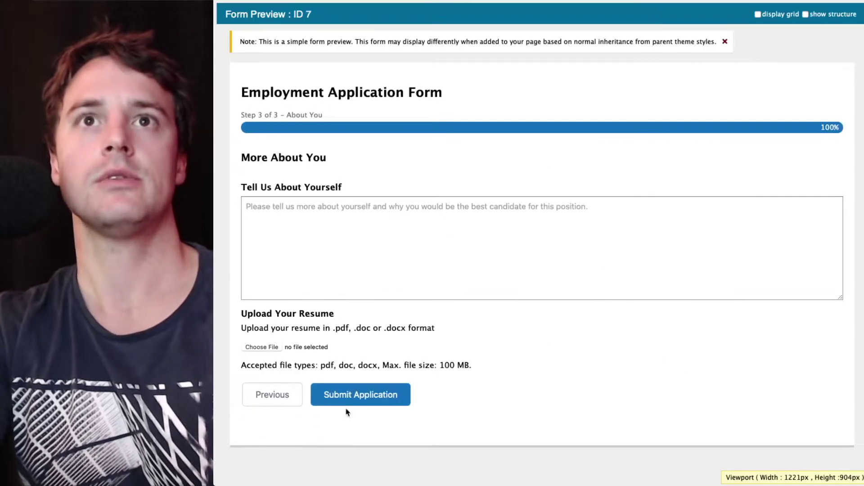
# Submit the test application and open the newest entry's generated PDF from the entries list
pyautogui.click(378, 400)
pyautogui.hotkey('ctrl', 'w')
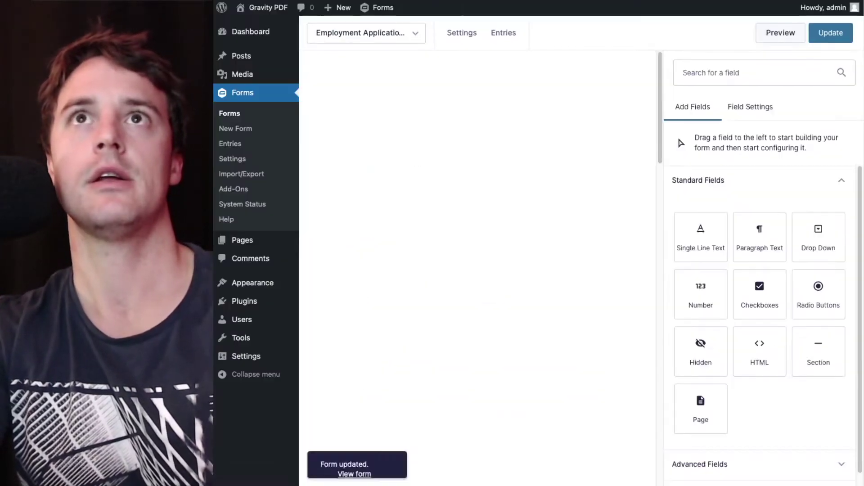
pyautogui.click(507, 37)
pyautogui.click(369, 79)
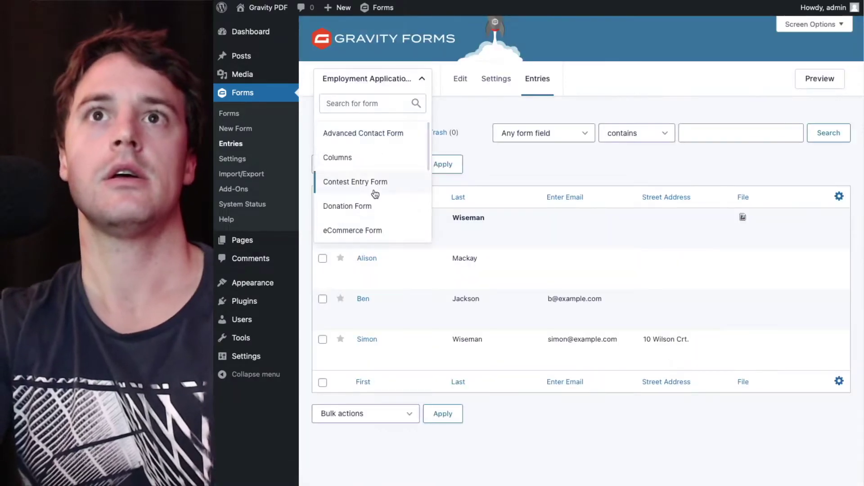
pyautogui.moveTo(353, 250)
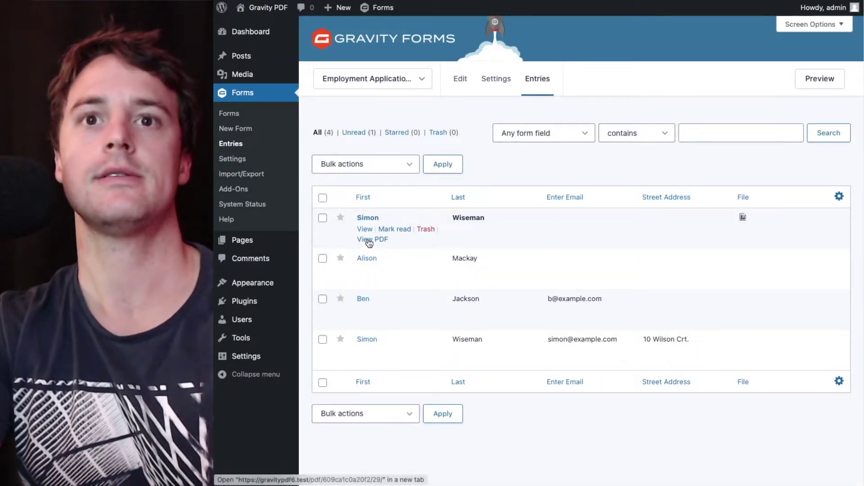
pyautogui.click(369, 240)
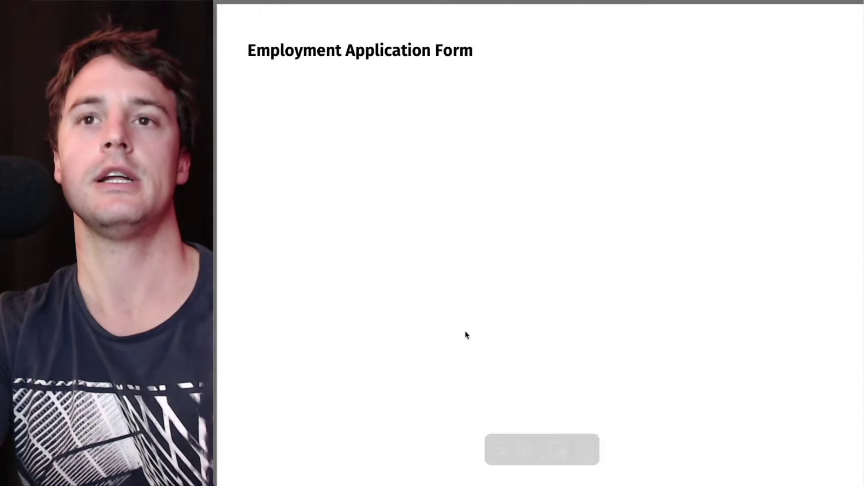
# Zoom out to review the whole PDF page, then return to the entries list
pyautogui.scroll(-2, 465, 334)
pyautogui.moveTo(518, 482)
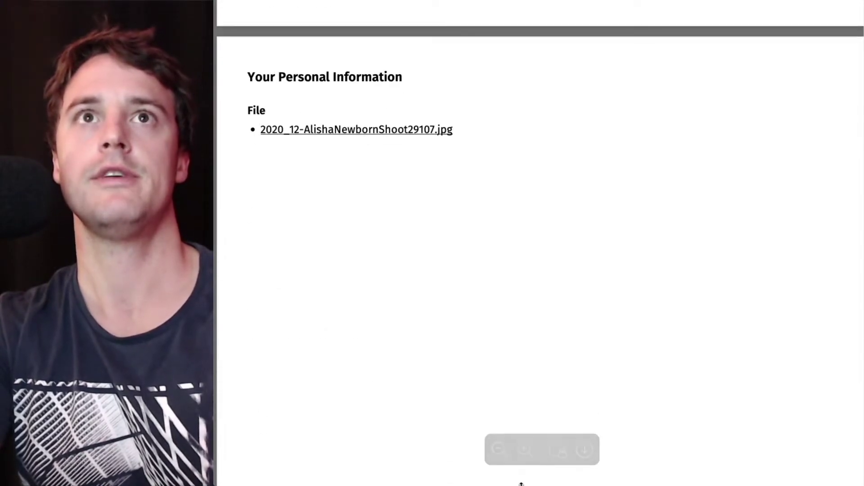
pyautogui.click(498, 457)
pyautogui.scroll(-2, 493, 332)
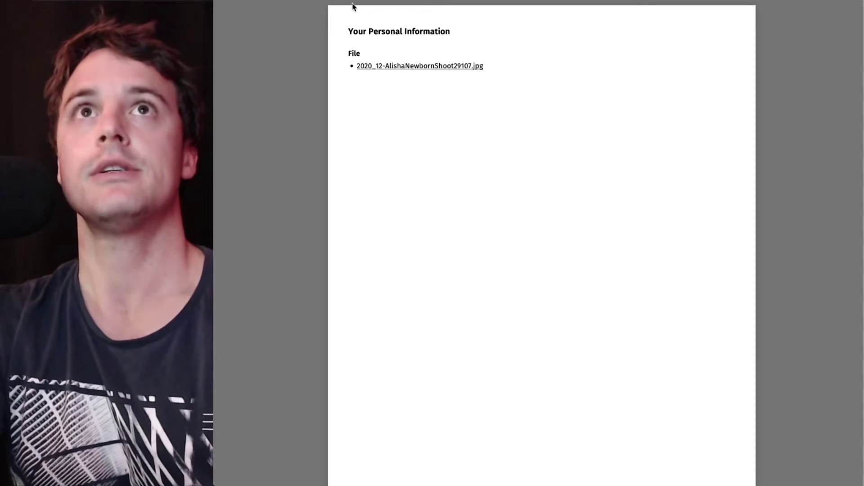
pyautogui.press('super+w')
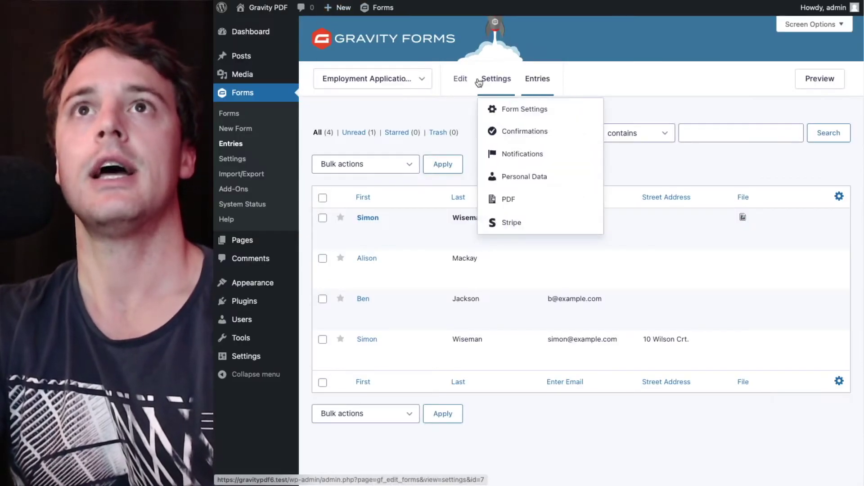
# Open the form in the editor and drag an Image Hopper field from Advanced Fields below File
pyautogui.click(460, 79)
pyautogui.scroll(-8, 536, 177)
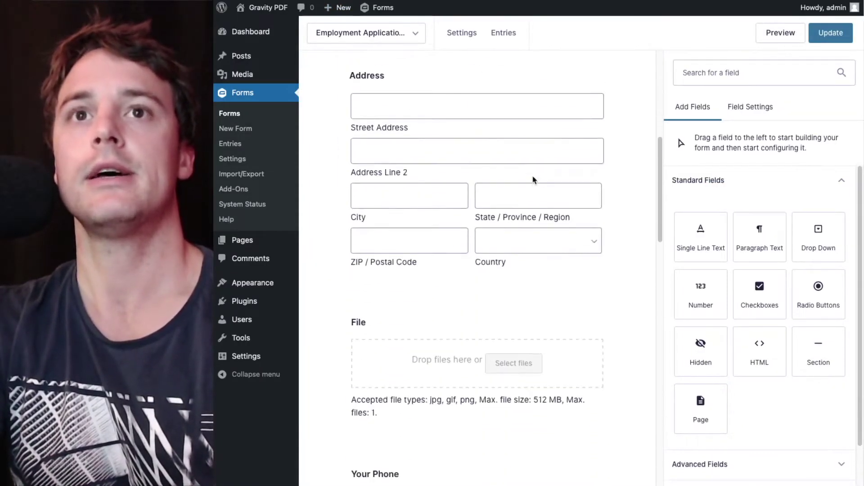
pyautogui.scroll(-5, 532, 180)
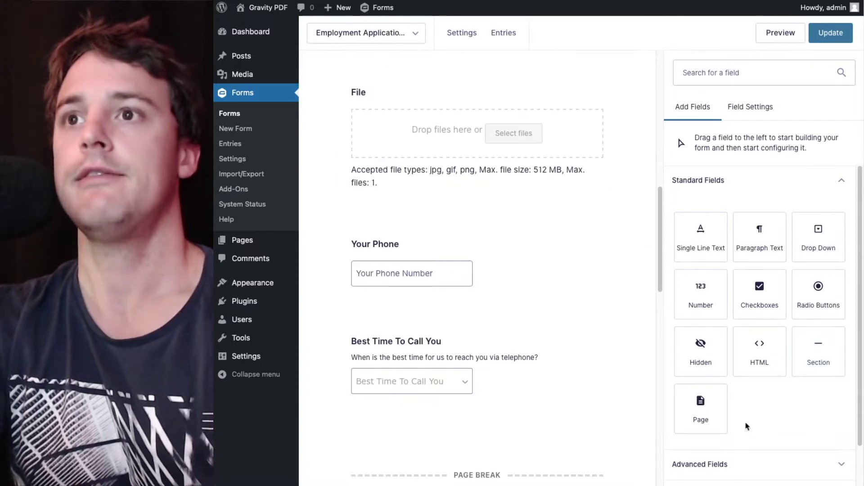
pyautogui.click(768, 466)
pyautogui.scroll(-5, 824, 360)
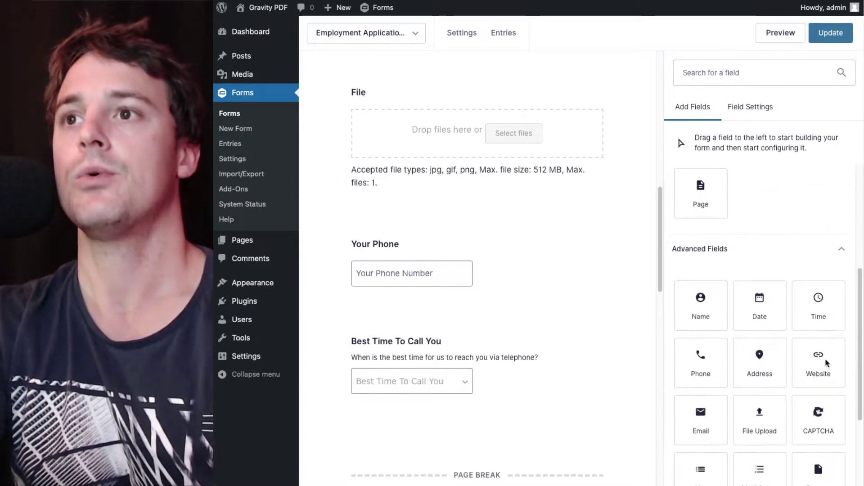
pyautogui.scroll(-3, 826, 362)
pyautogui.moveTo(770, 399); pyautogui.dragTo(477, 209)
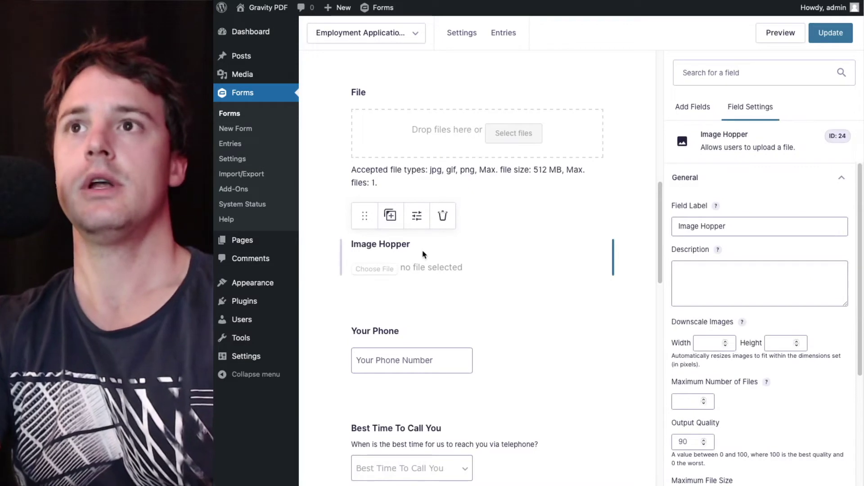
# Set the Image Hopper field to a maximum of 1 file and downscale to 1000 by 1000
pyautogui.scroll(-1, 765, 275)
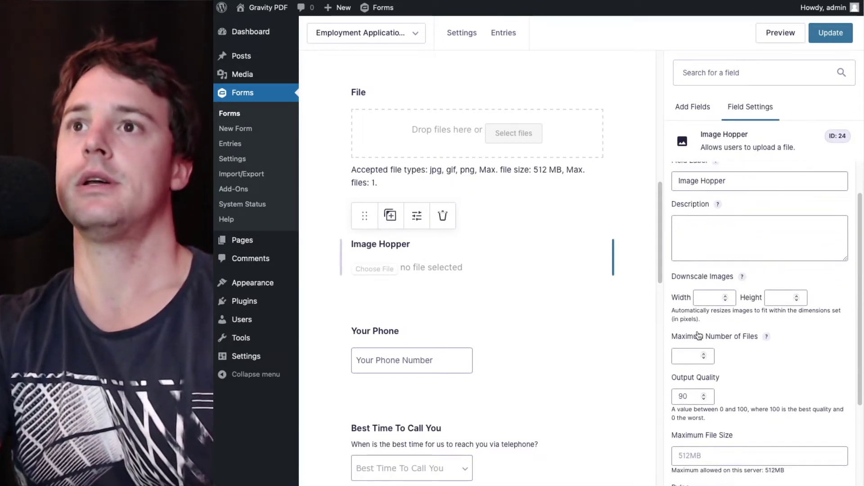
pyautogui.click(687, 355)
pyautogui.write('1')
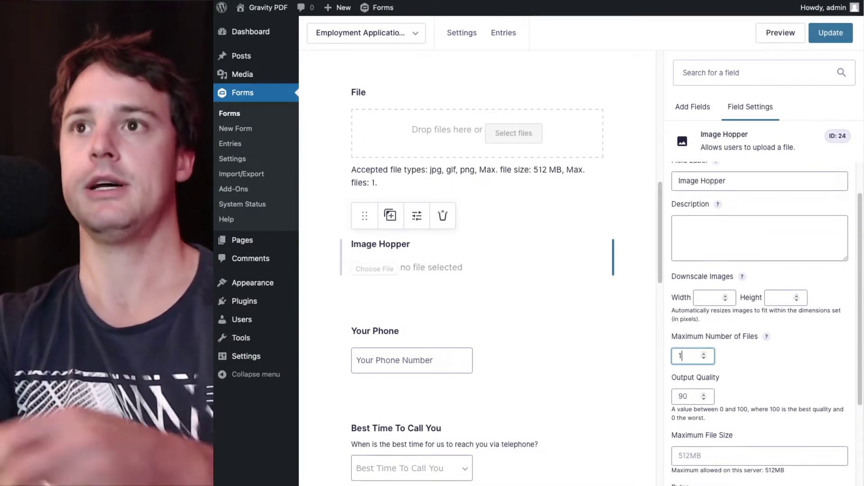
pyautogui.click(773, 362)
pyautogui.scroll(-1, 662, 256)
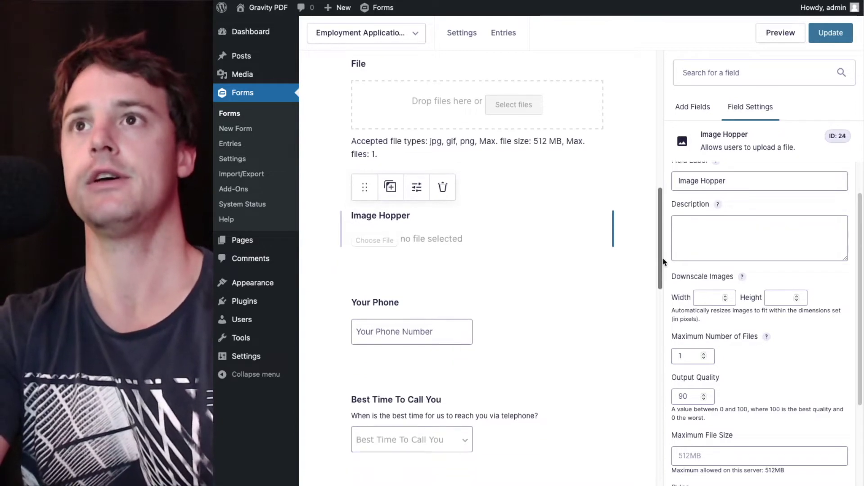
pyautogui.scroll(-3, 743, 253)
pyautogui.scroll(3, 744, 257)
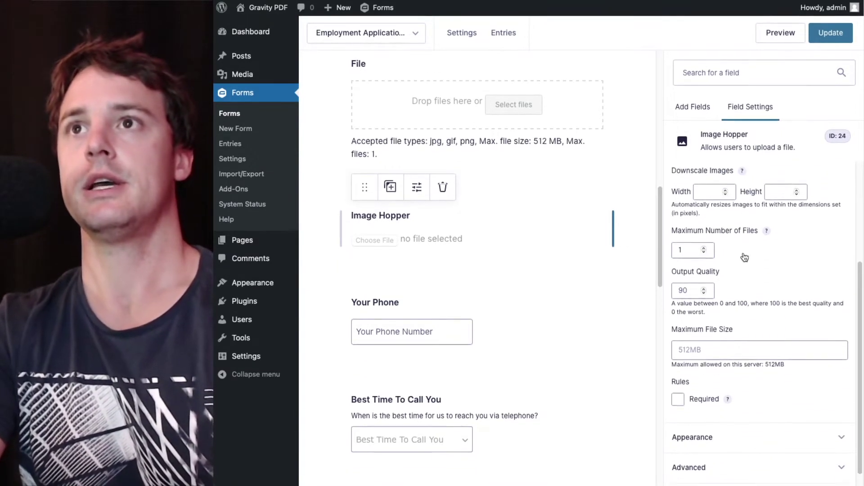
pyautogui.scroll(3, 743, 256)
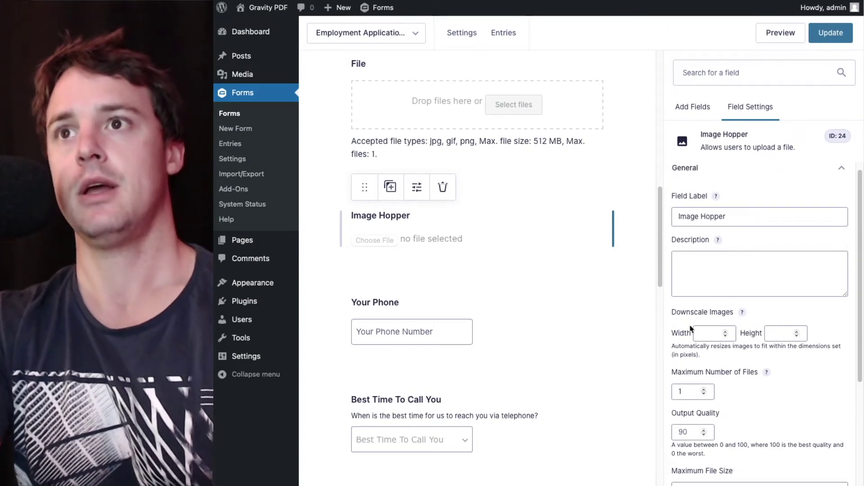
pyautogui.click(715, 332)
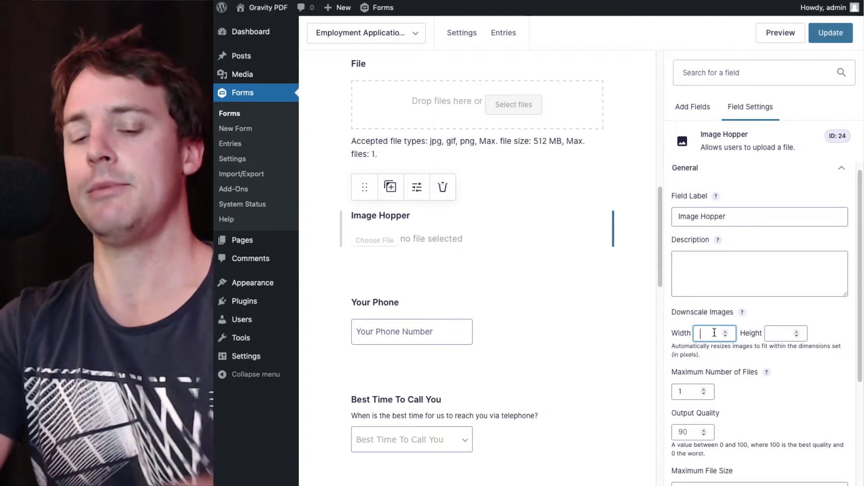
pyautogui.write('1000')
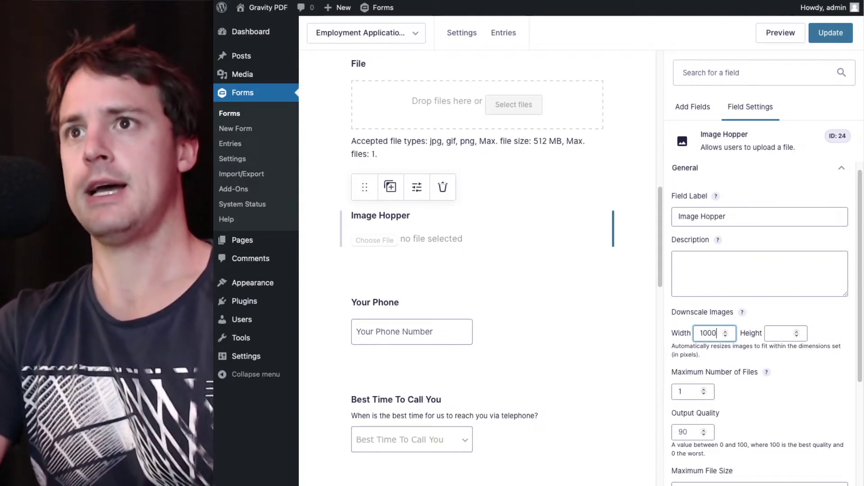
pyautogui.press('Tab')
pyautogui.write('1000')
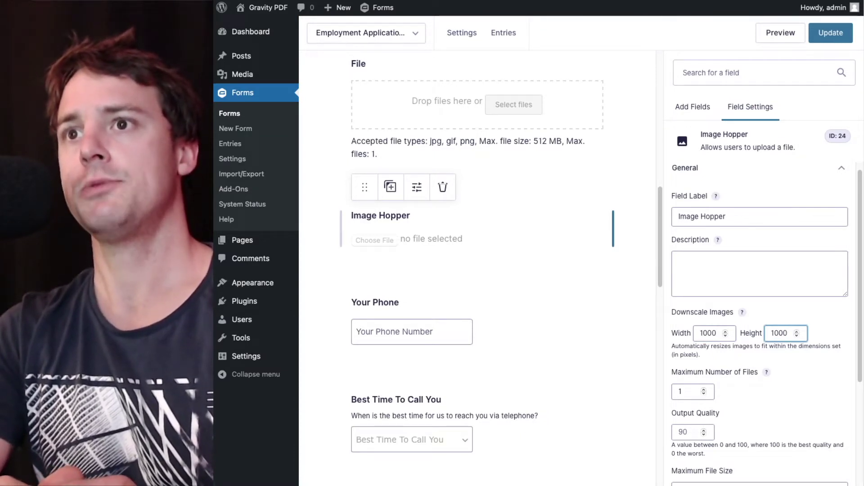
# Change the output quality from 90 to 75 and mark the field Required
pyautogui.click(673, 433)
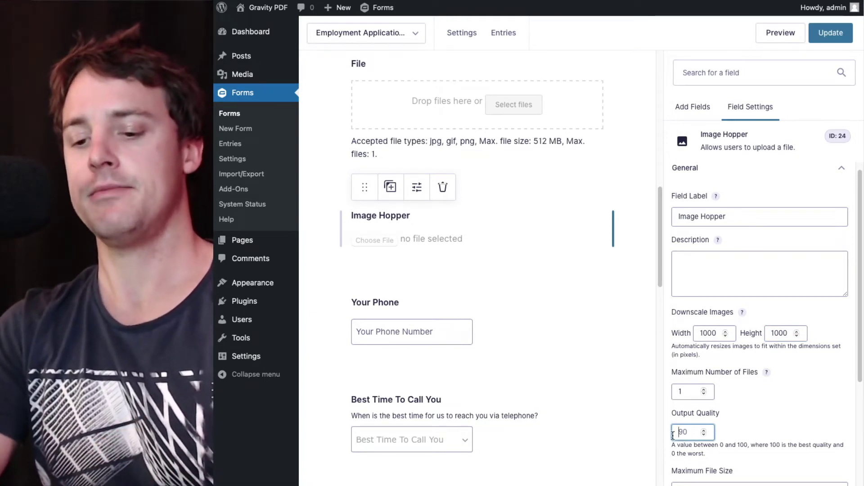
pyautogui.press('Delete')
pyautogui.press('Delete')
pyautogui.write('7')
pyautogui.click(786, 468)
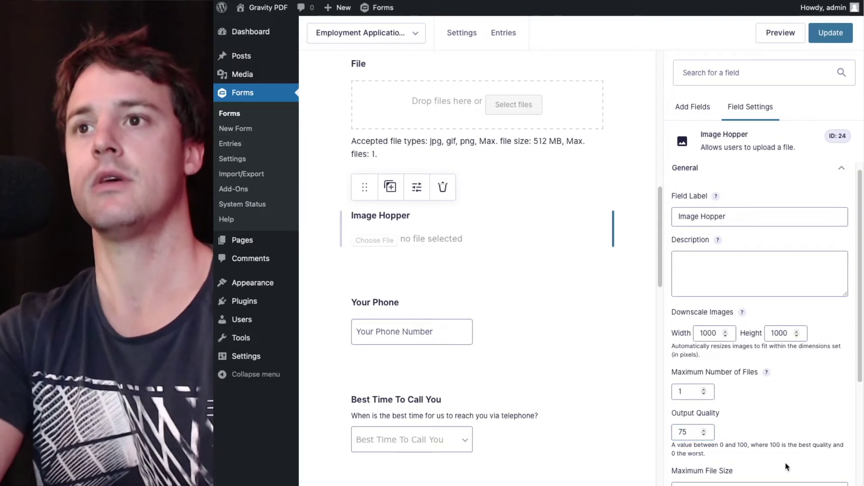
pyautogui.scroll(-2, 787, 467)
pyautogui.scroll(-1, 786, 467)
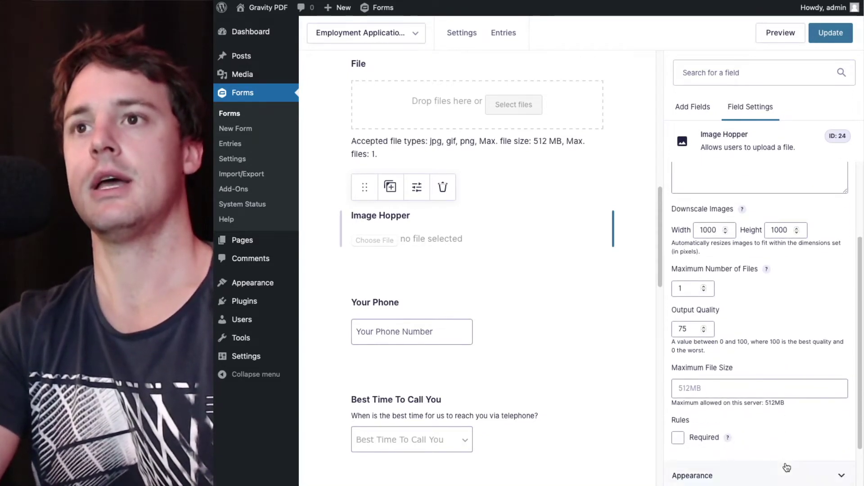
pyautogui.click(715, 443)
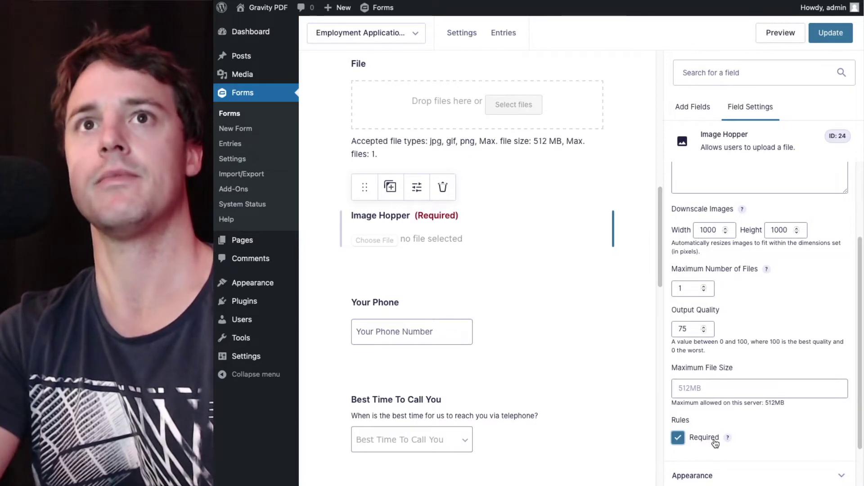
# Update the form, open its live preview, and place the cursor in First Name
pyautogui.click(831, 33)
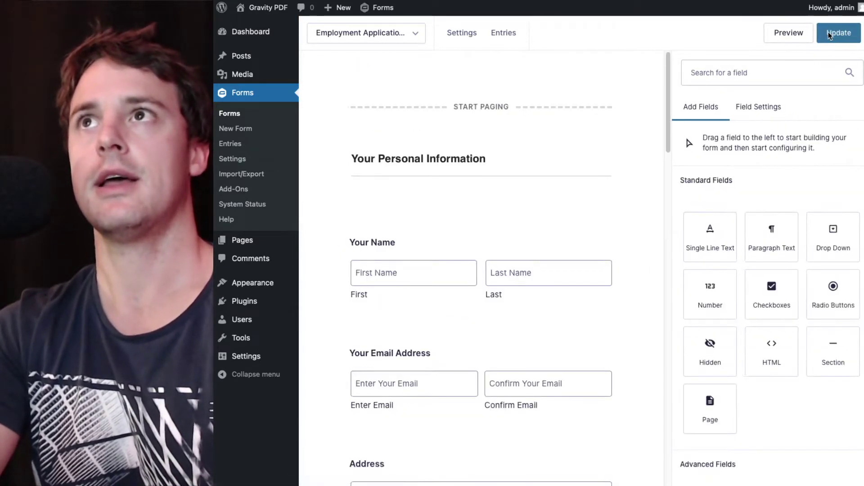
pyautogui.click(789, 39)
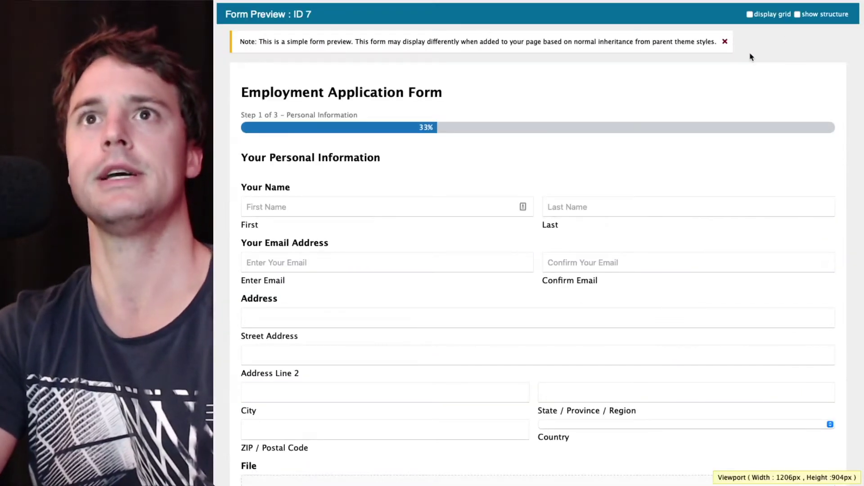
pyautogui.click(359, 206)
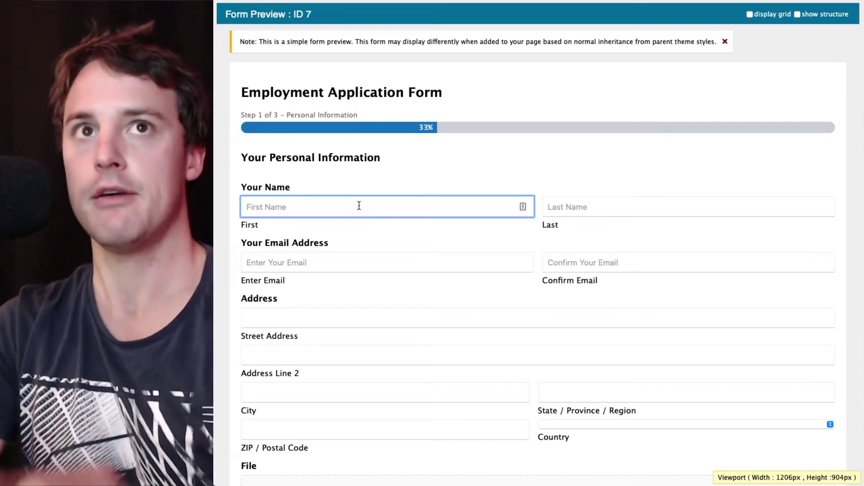
# Enter 'Fuirst' and 'Last' as the first and last name
pyautogui.write('Fu')
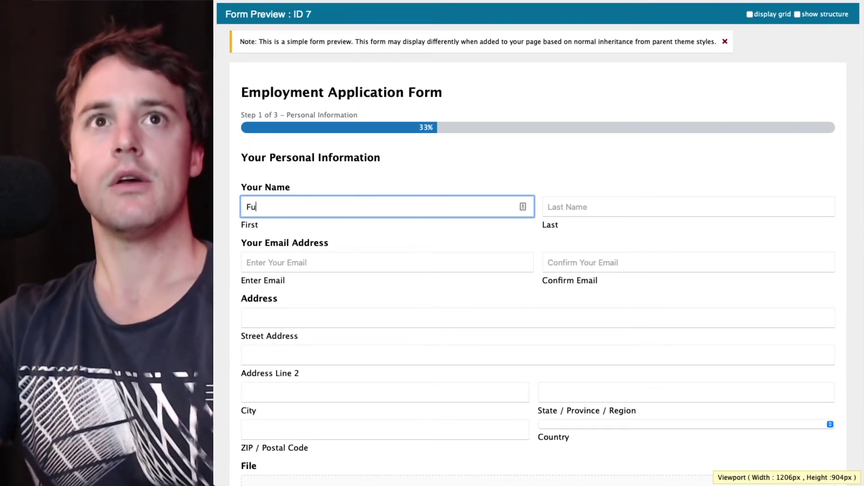
pyautogui.write('irst')
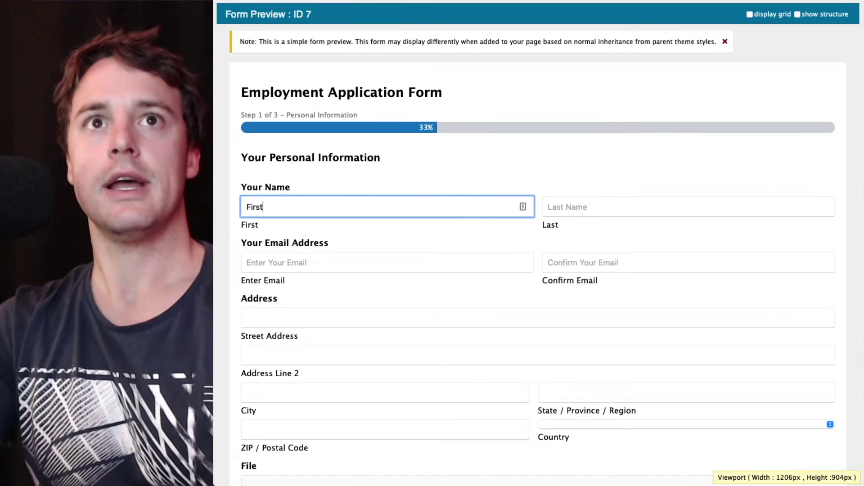
pyautogui.press('Tab')
pyautogui.write('Last')
pyautogui.press('Tab')
pyautogui.scroll(-3, 538, 243)
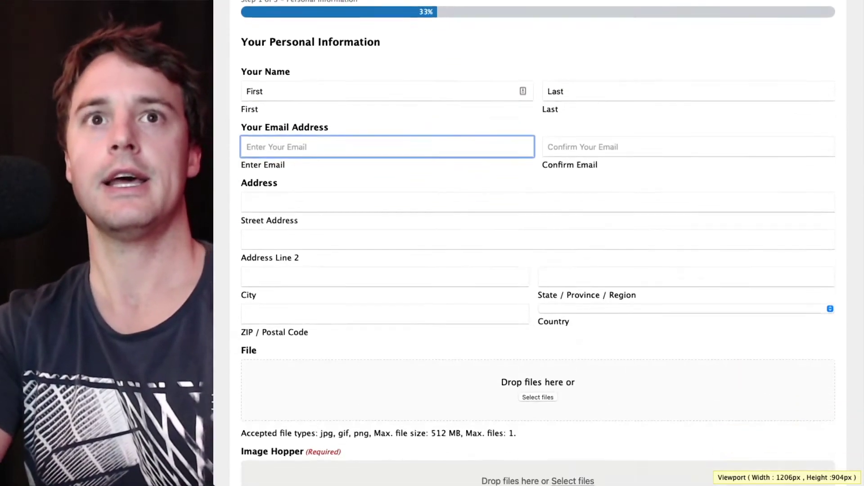
pyautogui.scroll(-5, 525, 276)
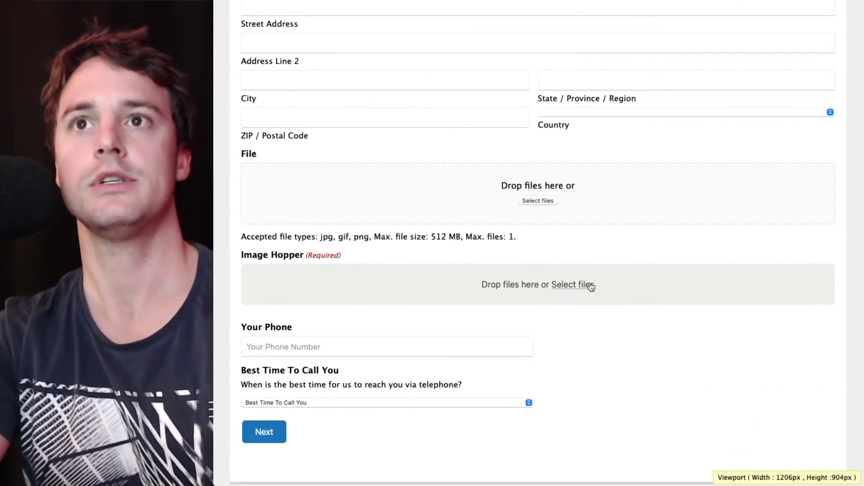
# Upload the family-and-horse photo to both the Image Hopper and File fields
pyautogui.click(591, 287)
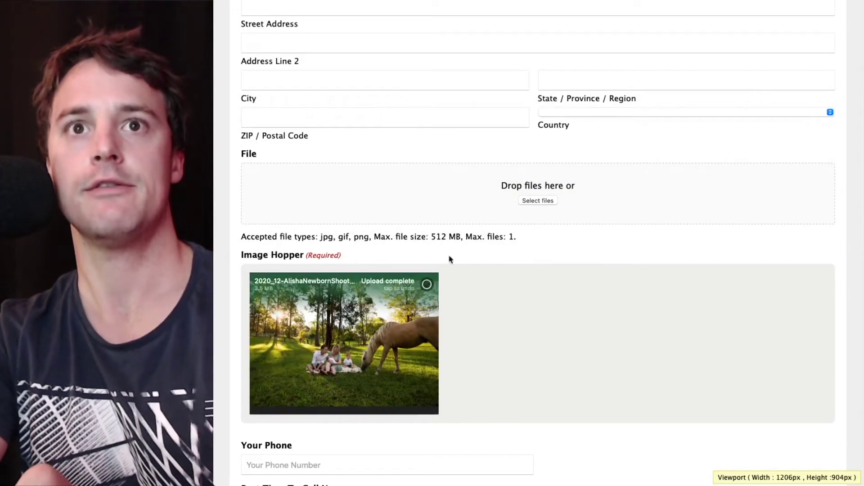
pyautogui.scroll(-2, 503, 286)
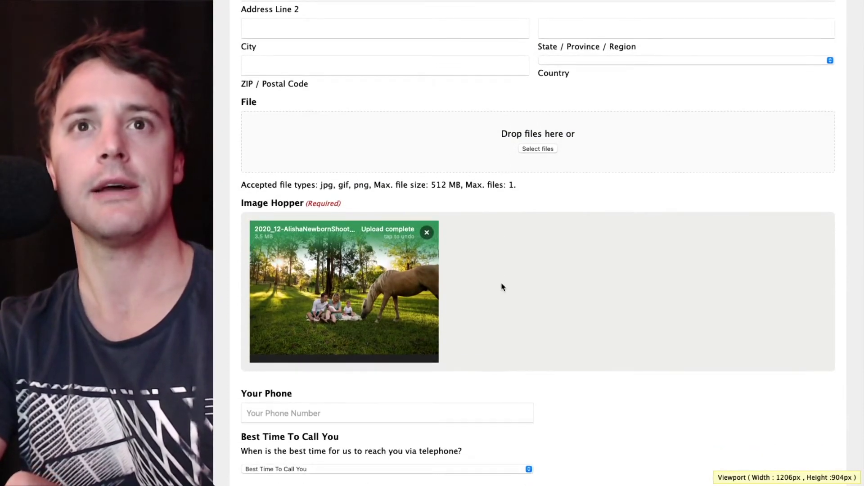
pyautogui.click(531, 149)
pyautogui.doubleClick(470, 202)
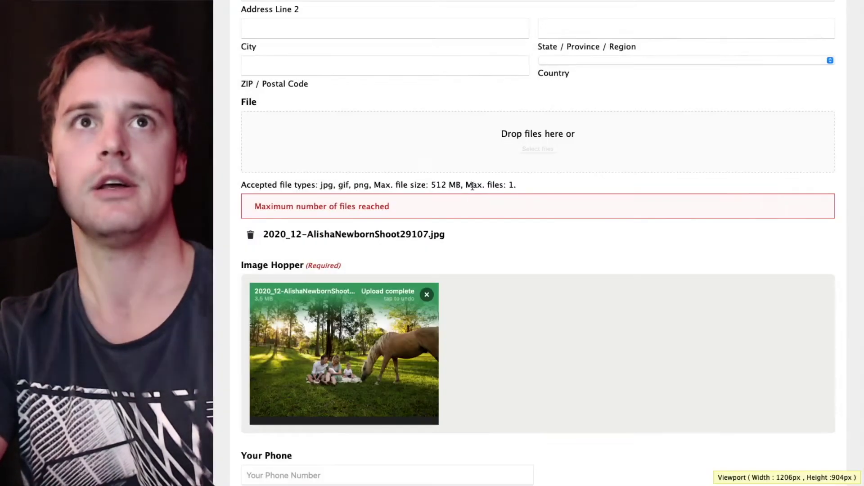
pyautogui.moveTo(263, 234); pyautogui.dragTo(446, 235)
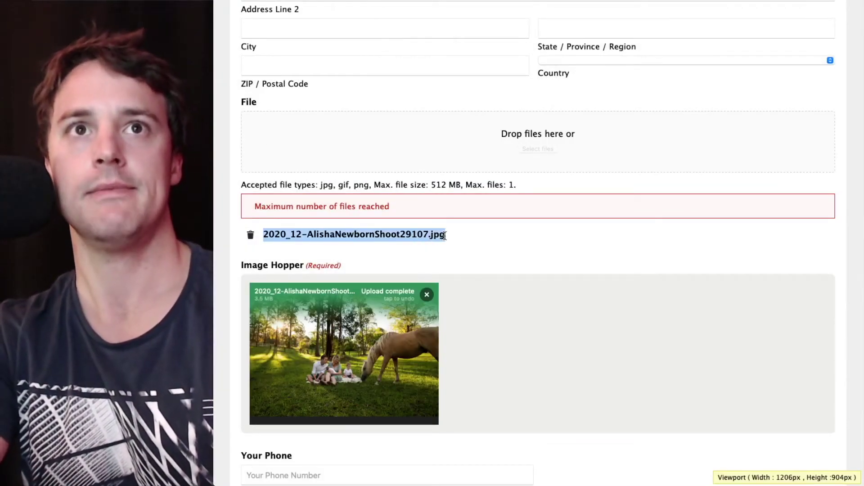
pyautogui.click(234, 240)
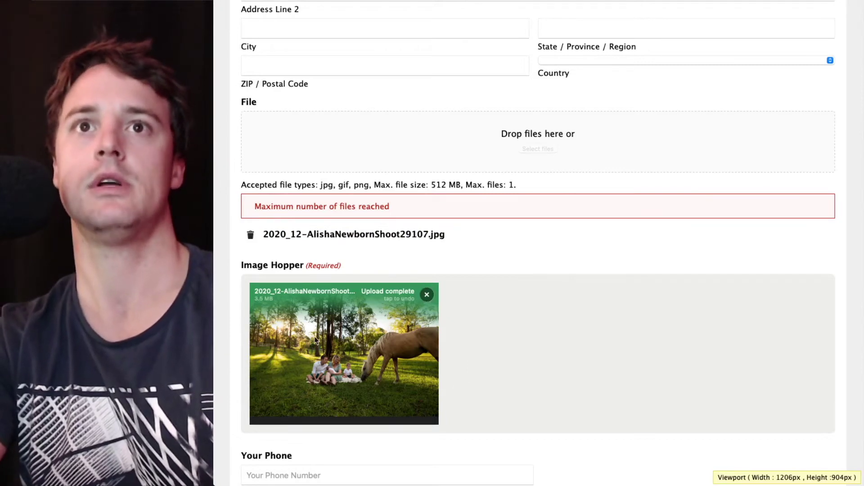
pyautogui.scroll(-2, 316, 340)
pyautogui.scroll(-1, 316, 340)
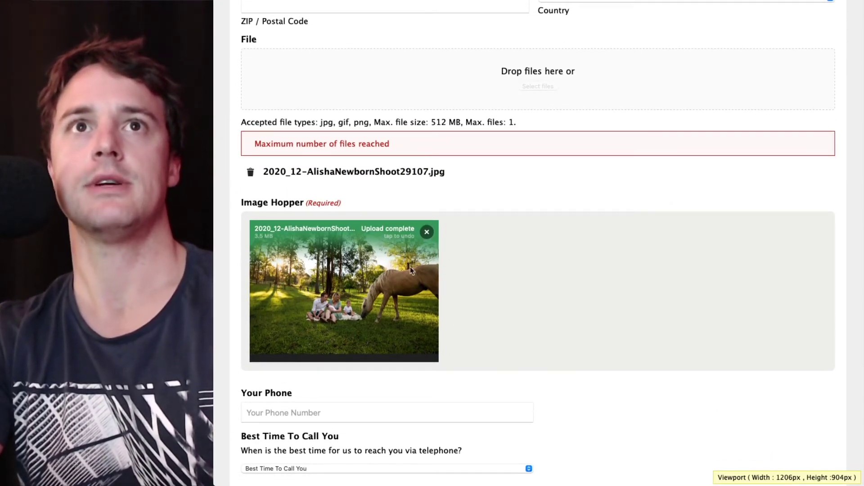
pyautogui.scroll(-4, 472, 231)
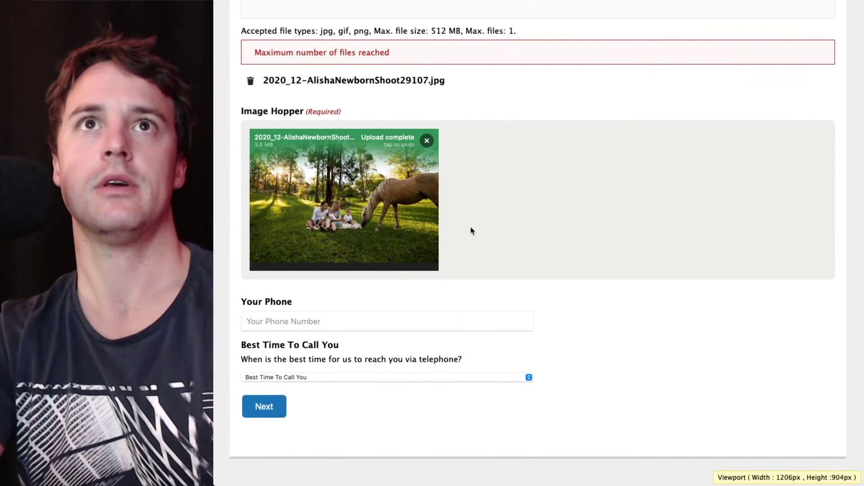
# Step through Job Details and About You, submit the application, and open the Entries list
pyautogui.click(277, 404)
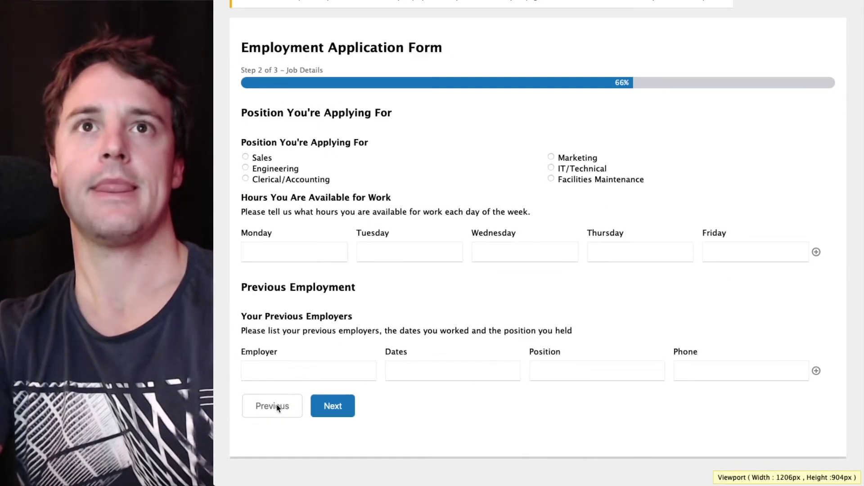
pyautogui.click(333, 406)
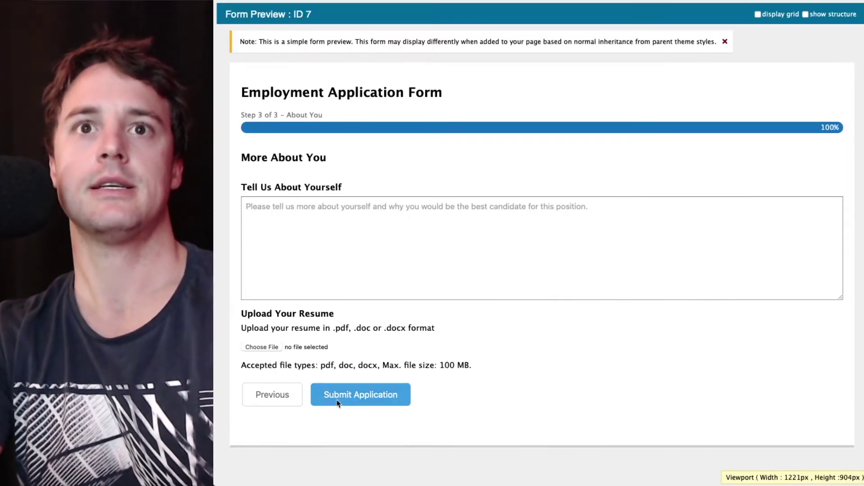
pyautogui.click(349, 401)
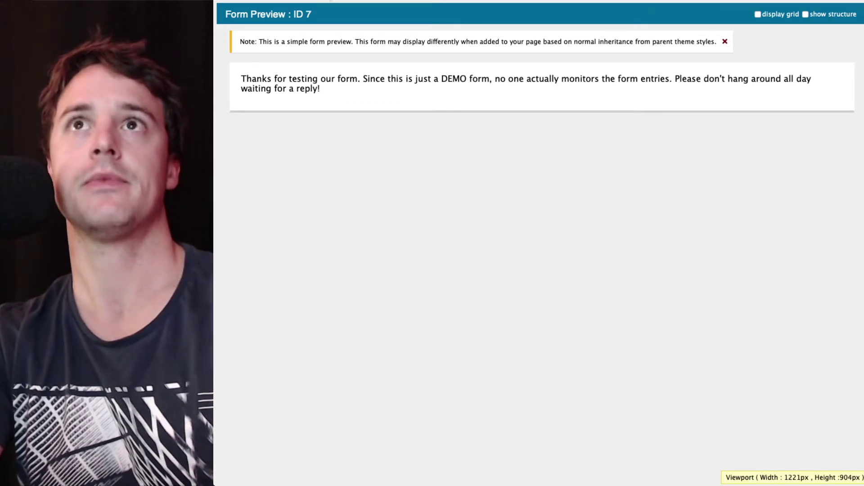
pyautogui.hotkey('ctrl', 'w')
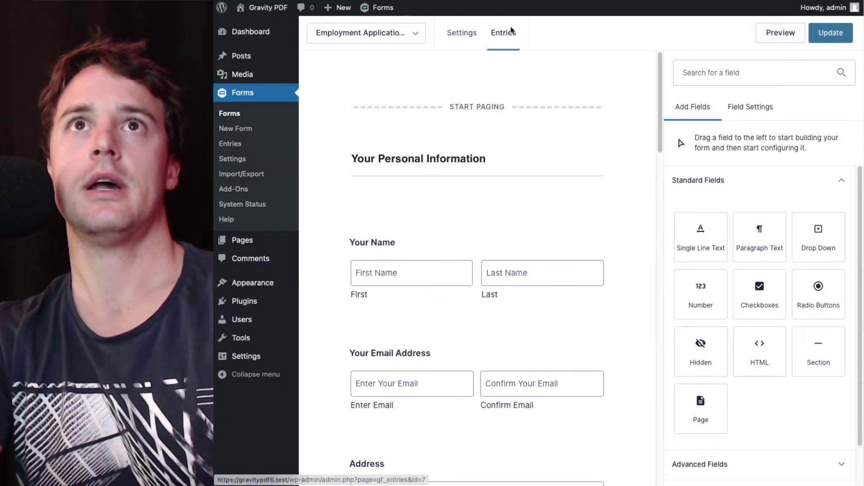
pyautogui.click(506, 32)
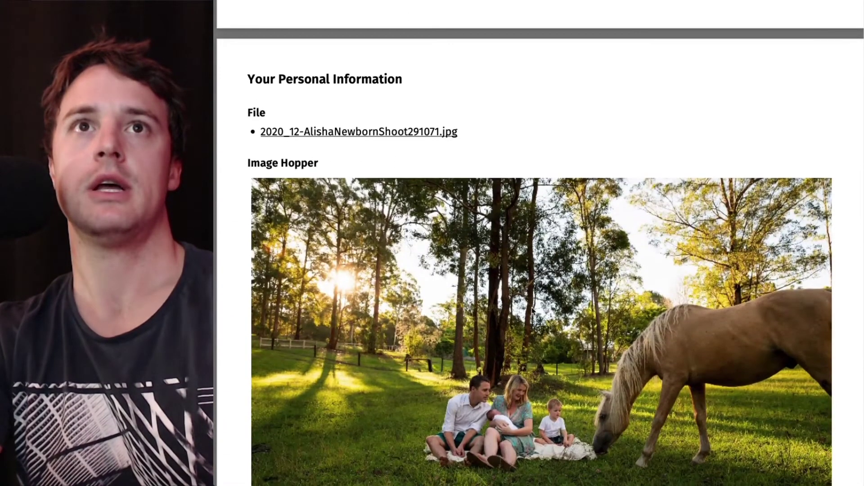
pyautogui.scroll(1, 405, 134)
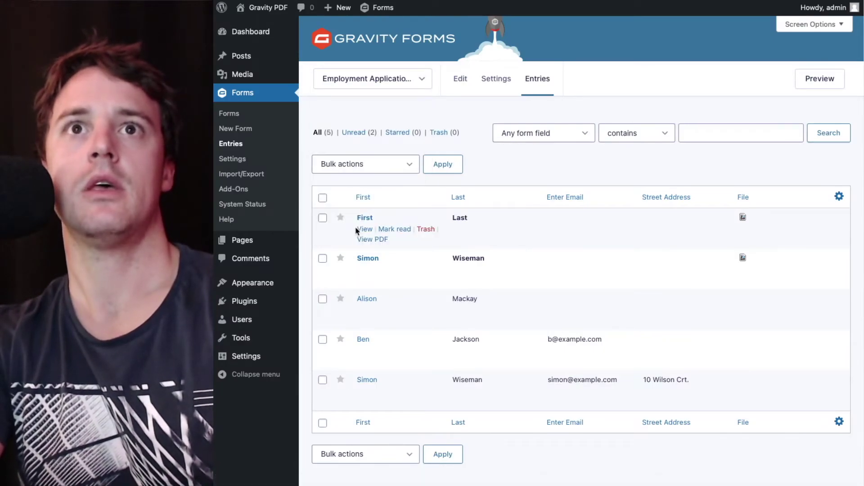
# Open the newest entry's details and scroll down to its Image Hopper photo
pyautogui.click(357, 229)
pyautogui.scroll(-1, 448, 304)
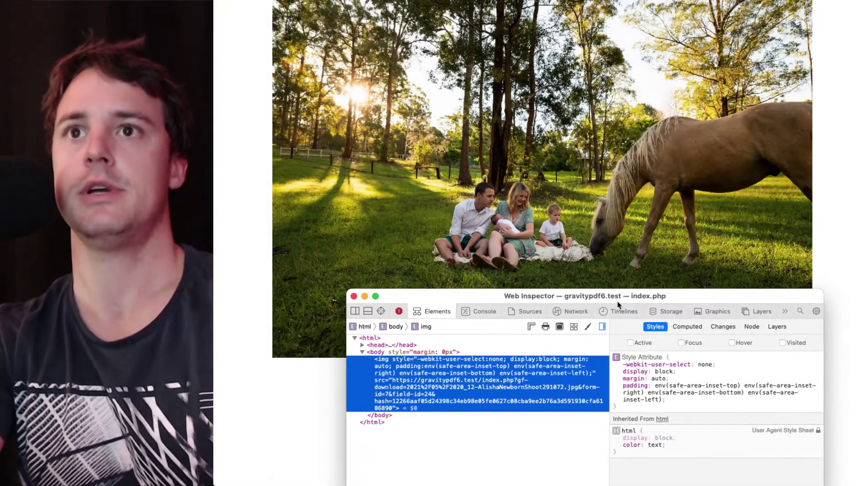
# Measure the photo request at 396.5 KB in the Network tab's Sizes view, then close the inspector
pyautogui.moveTo(614, 301); pyautogui.dragTo(659, 53)
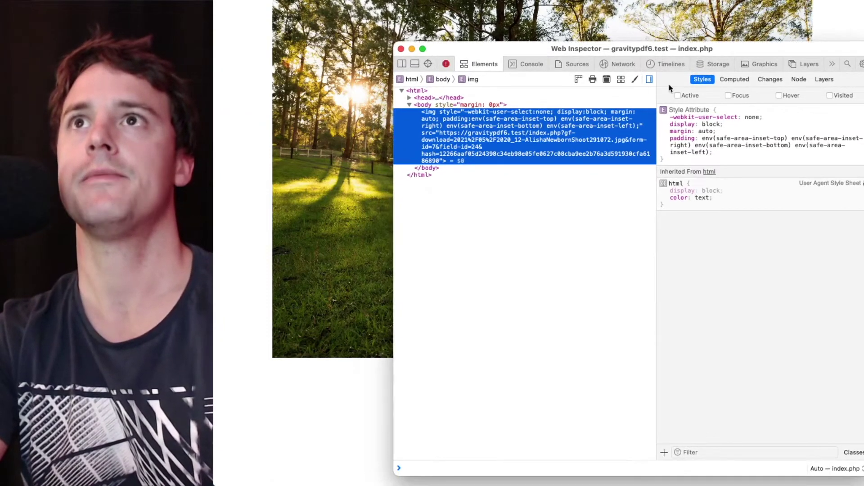
pyautogui.click(580, 67)
pyautogui.click(623, 64)
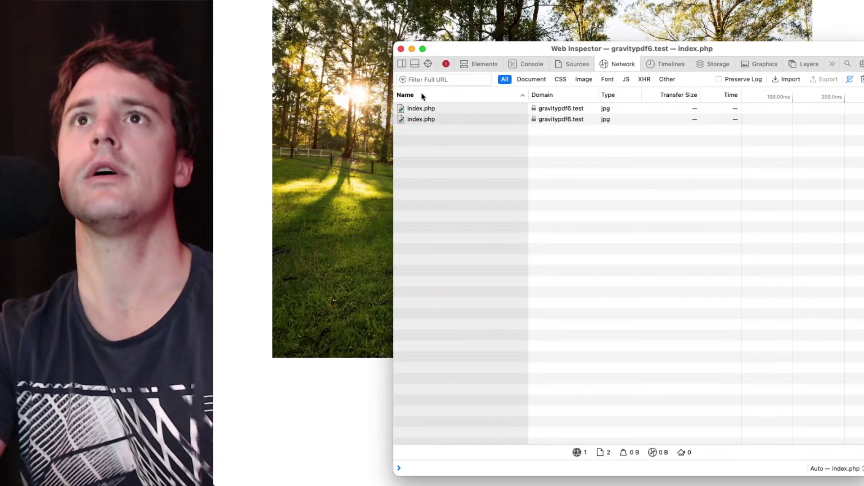
pyautogui.click(430, 110)
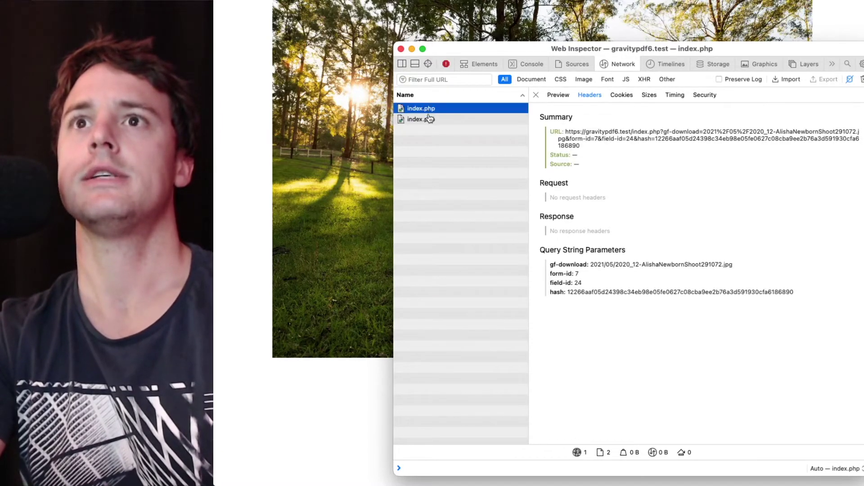
pyautogui.click(429, 120)
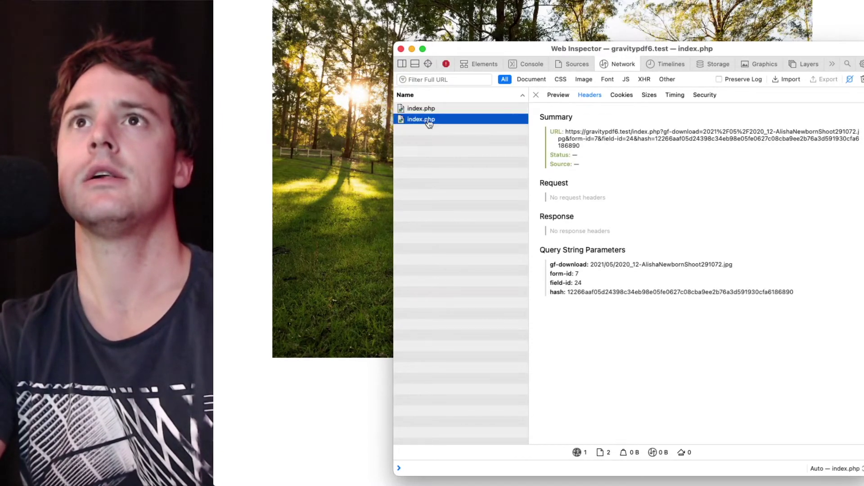
pyautogui.click(649, 95)
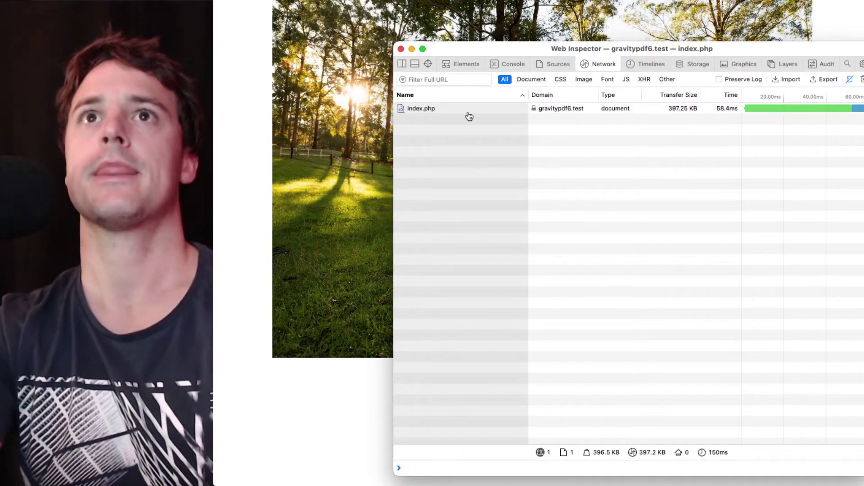
pyautogui.click(469, 112)
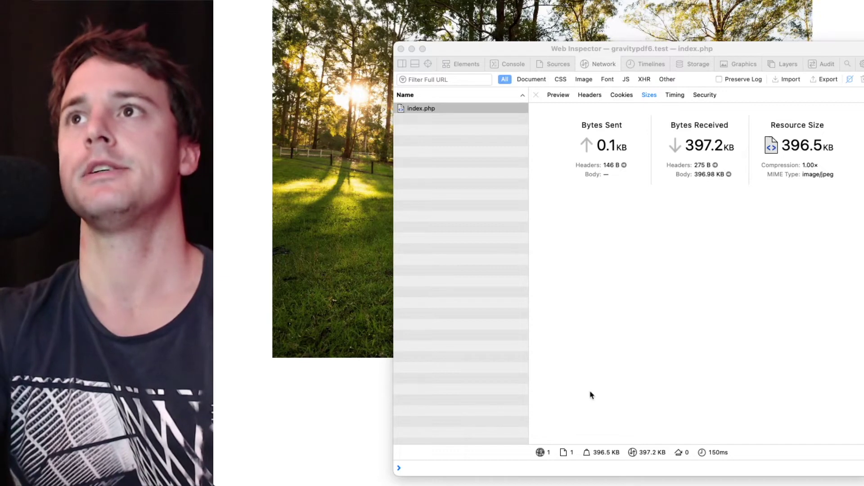
pyautogui.click(724, 222)
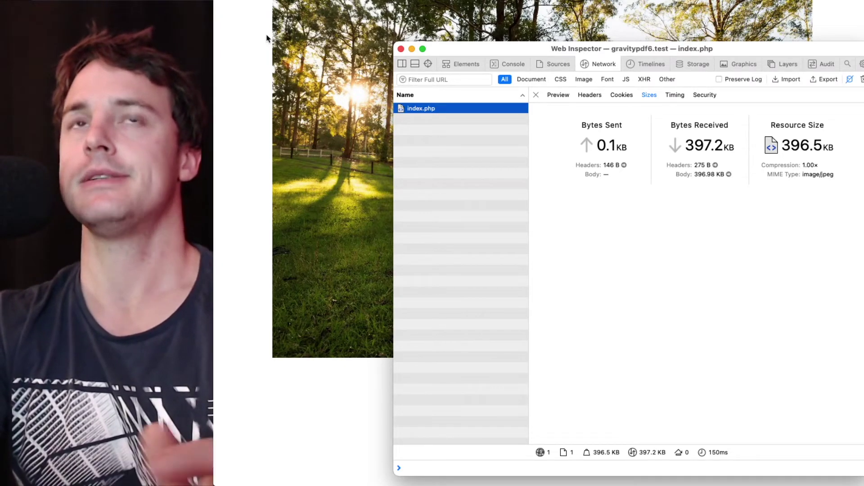
pyautogui.click(266, 38)
# Return to the form editor and select the Image Hopper field
pyautogui.press('super+w')
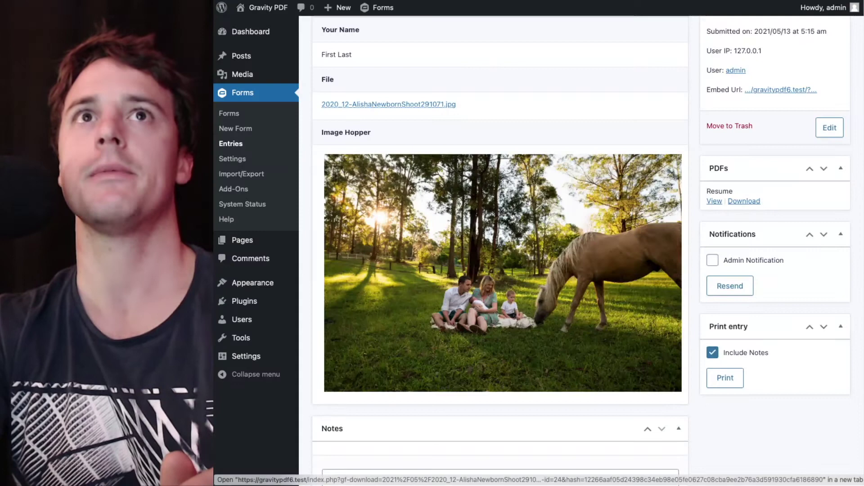
pyautogui.scroll(4, 579, 121)
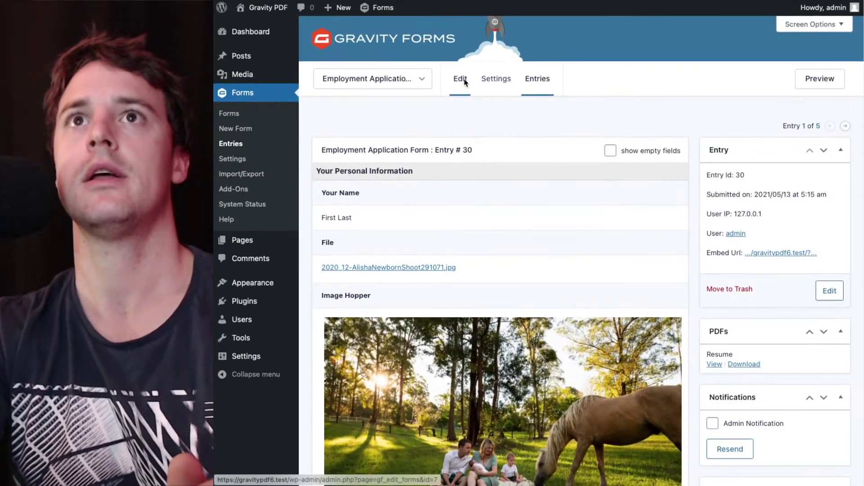
pyautogui.click(461, 80)
pyautogui.scroll(-10, 444, 254)
pyautogui.scroll(-2, 442, 255)
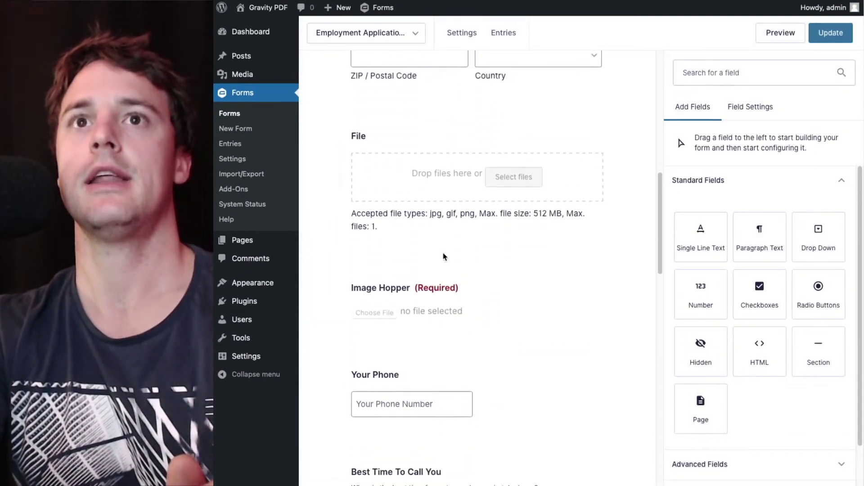
pyautogui.click(443, 277)
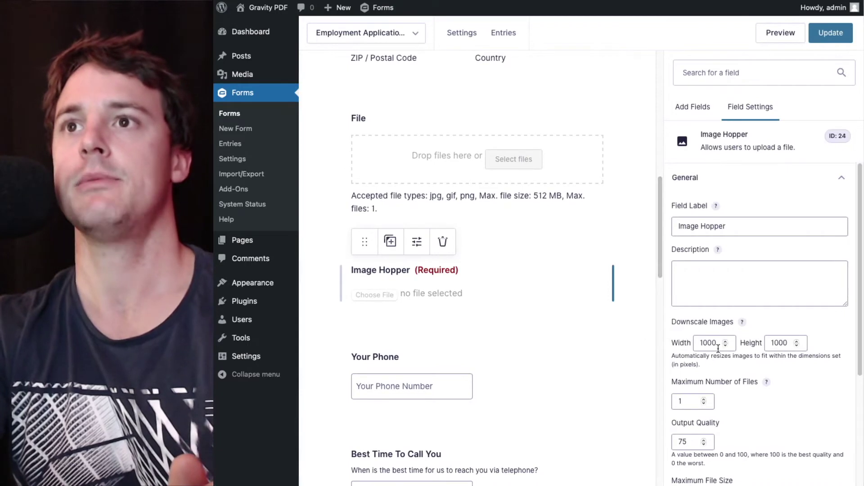
# Set Downscale Images width and height to 600 and Output Quality to 70, then update the form
pyautogui.moveTo(719, 346); pyautogui.dragTo(633, 345)
pyautogui.write('600')
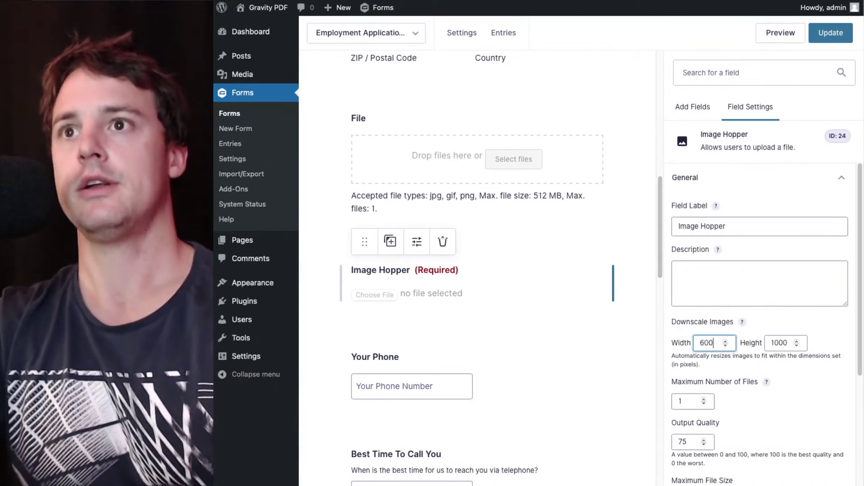
pyautogui.press('Tab')
pyautogui.write('600')
pyautogui.scroll(-2, 641, 350)
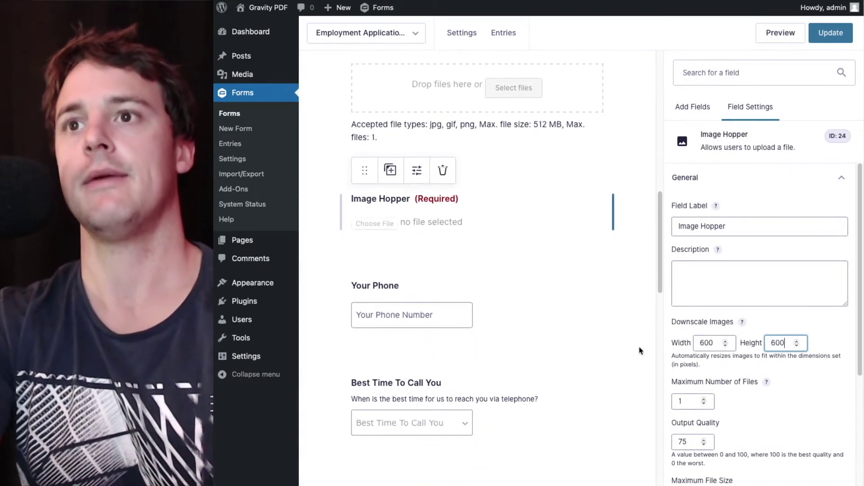
pyautogui.moveTo(692, 440); pyautogui.dragTo(678, 437)
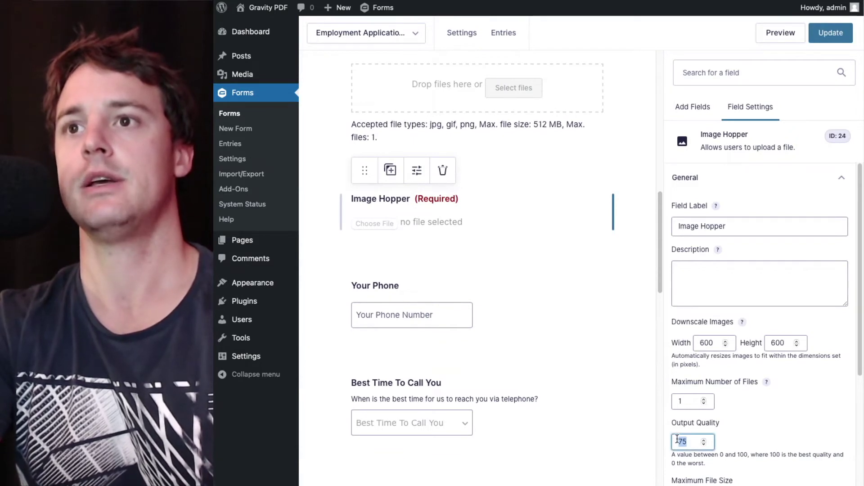
pyautogui.write('70')
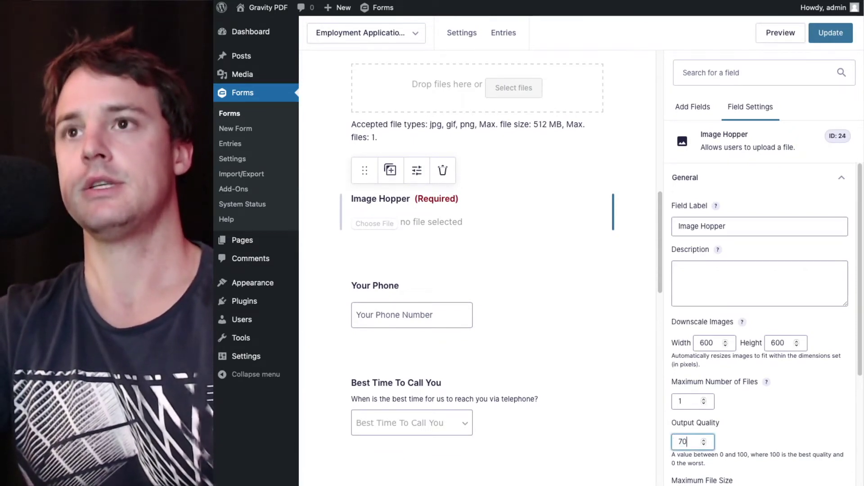
pyautogui.scroll(-1, 765, 325)
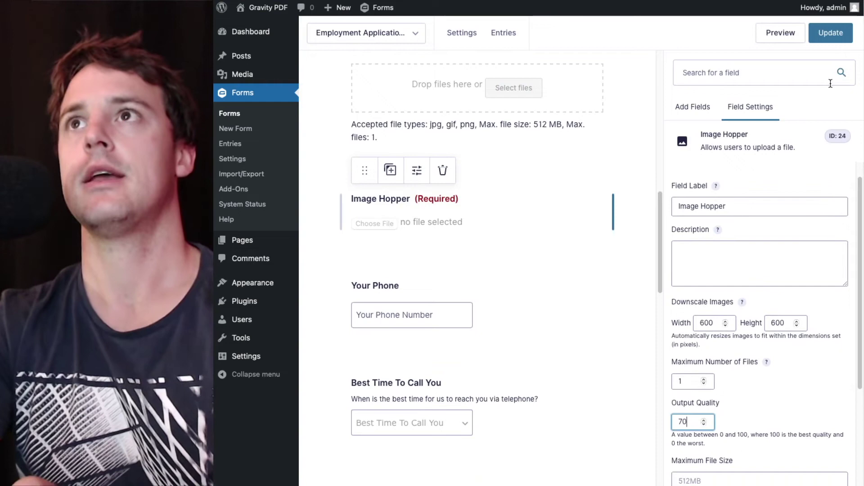
pyautogui.click(830, 34)
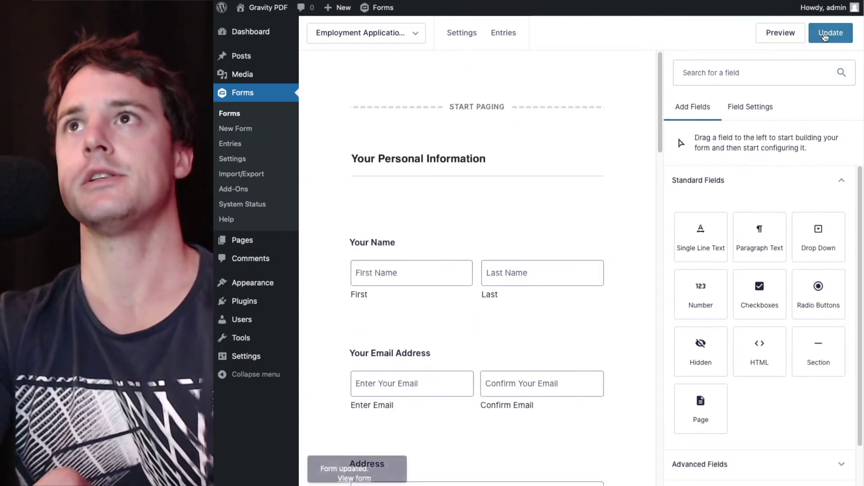
# In the form preview, upload the 3.5 MB JPEG photo to the Image Hopper field
pyautogui.click(766, 36)
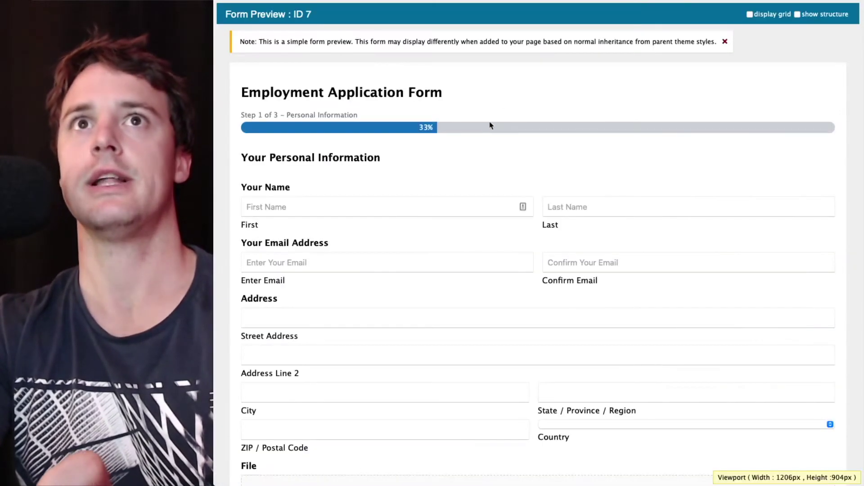
pyautogui.scroll(-8, 485, 130)
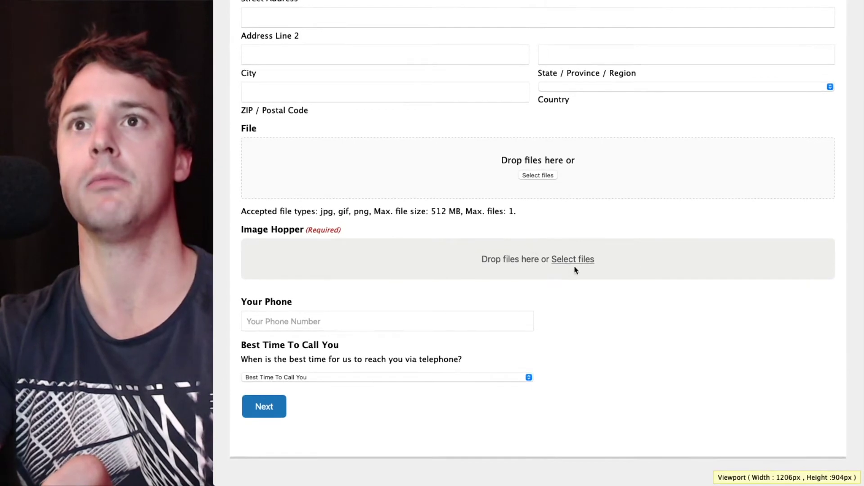
pyautogui.click(583, 263)
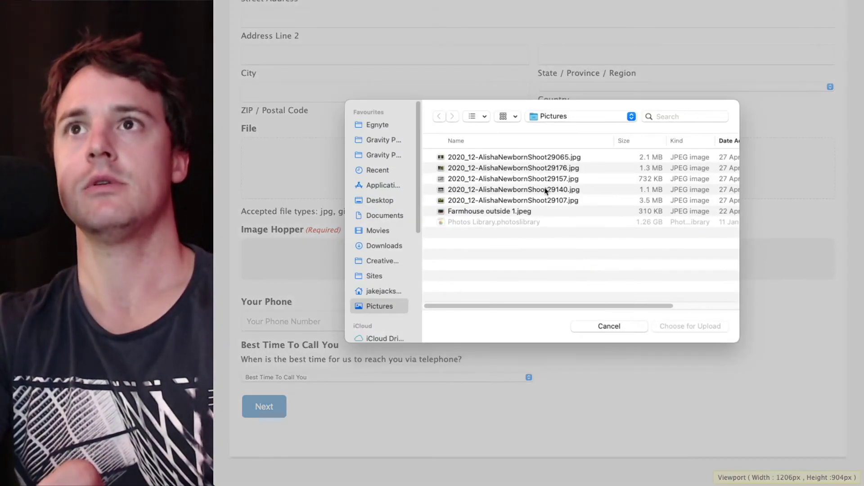
pyautogui.click(527, 203)
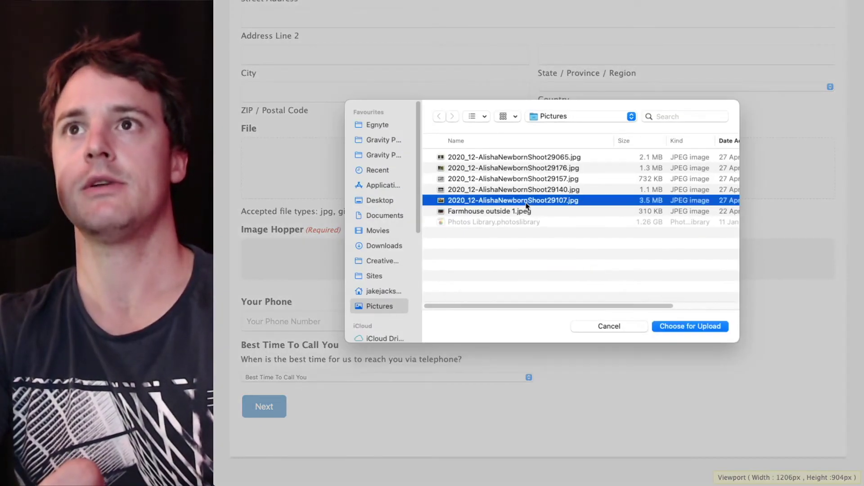
pyautogui.click(693, 327)
# Enter a phone number and submit the test application through the Job Details and final steps
pyautogui.scroll(-3, 288, 395)
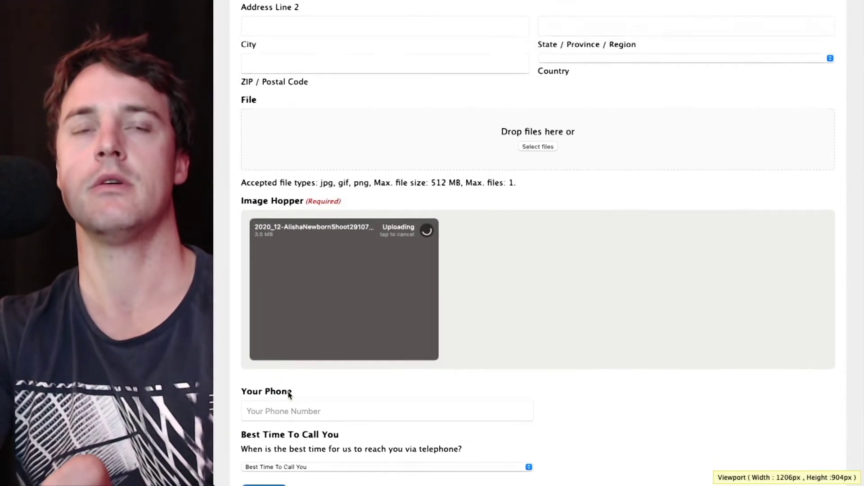
pyautogui.click(279, 380)
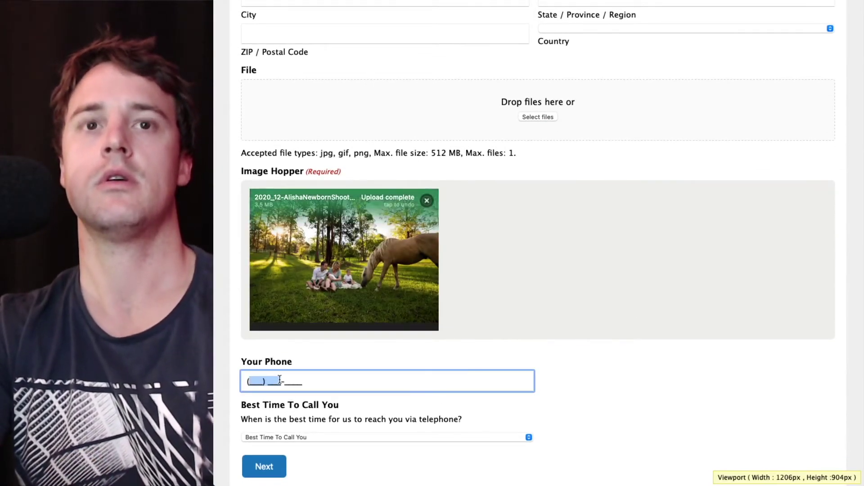
pyautogui.write('1232323232')
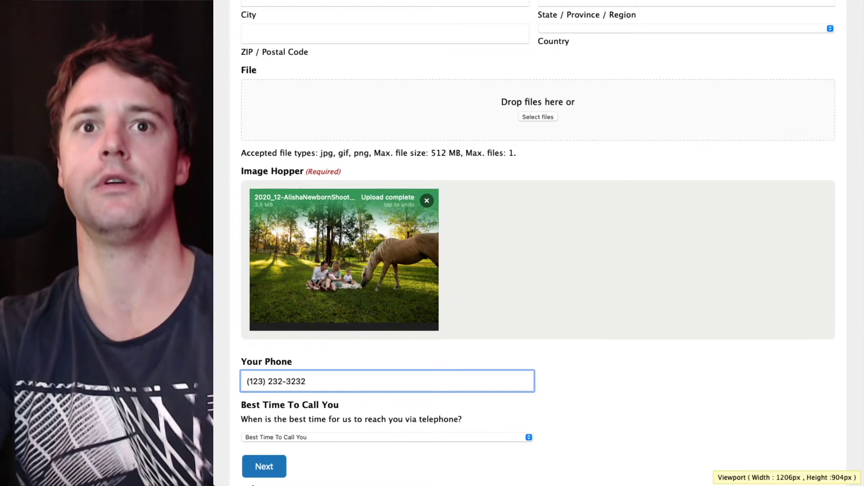
pyautogui.click(265, 468)
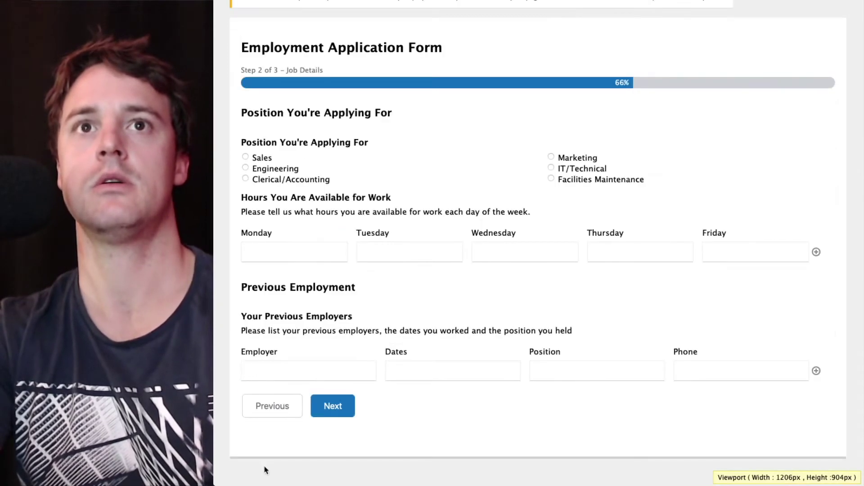
pyautogui.click(325, 411)
pyautogui.click(344, 399)
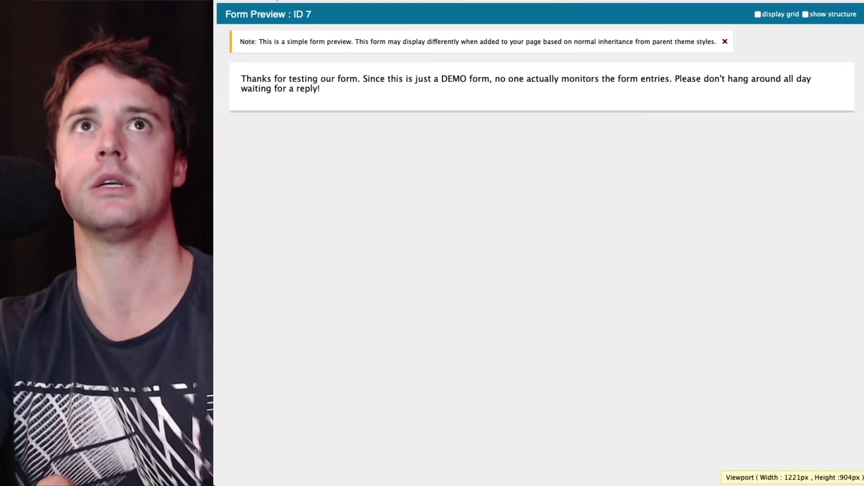
# Delete the 'pagebreak' Custom CSS Class from the Your Personal Information section and update the form
pyautogui.click(277, 1)
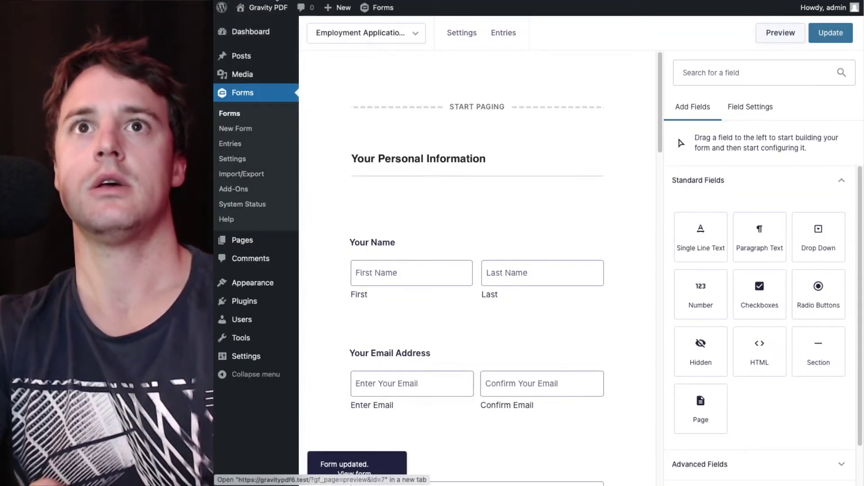
pyautogui.click(443, 156)
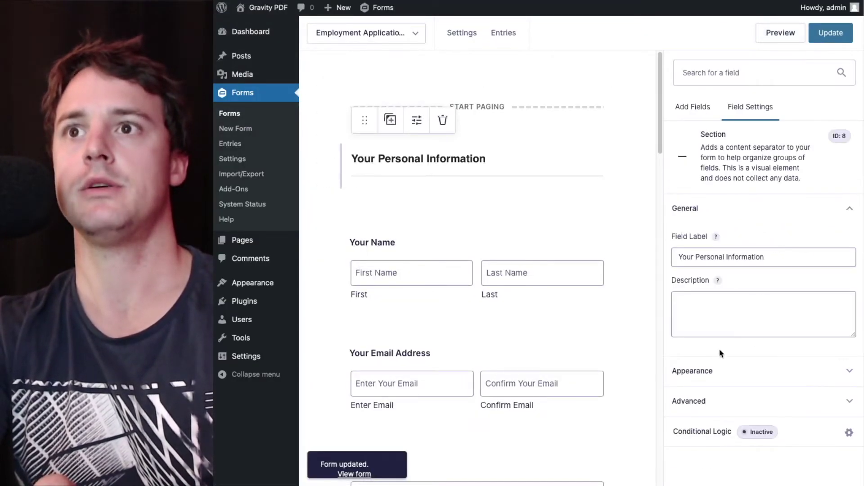
pyautogui.click(708, 401)
pyautogui.click(727, 232)
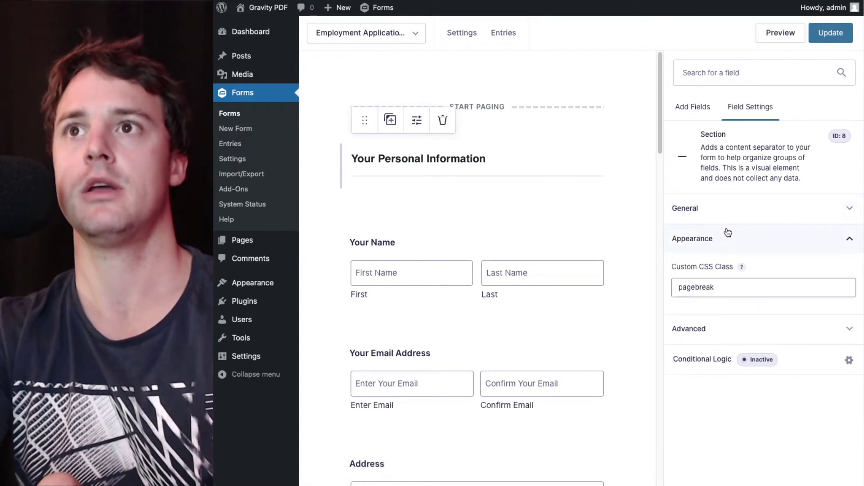
pyautogui.moveTo(725, 286); pyautogui.dragTo(574, 286)
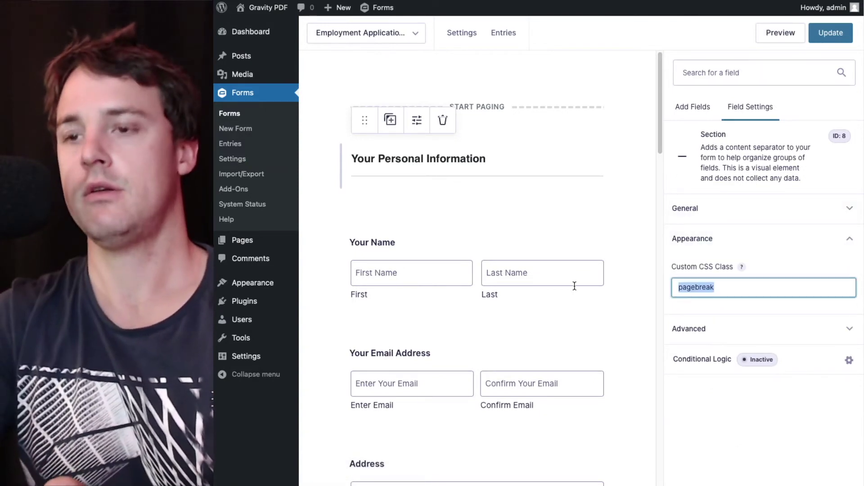
pyautogui.press('BackSpace')
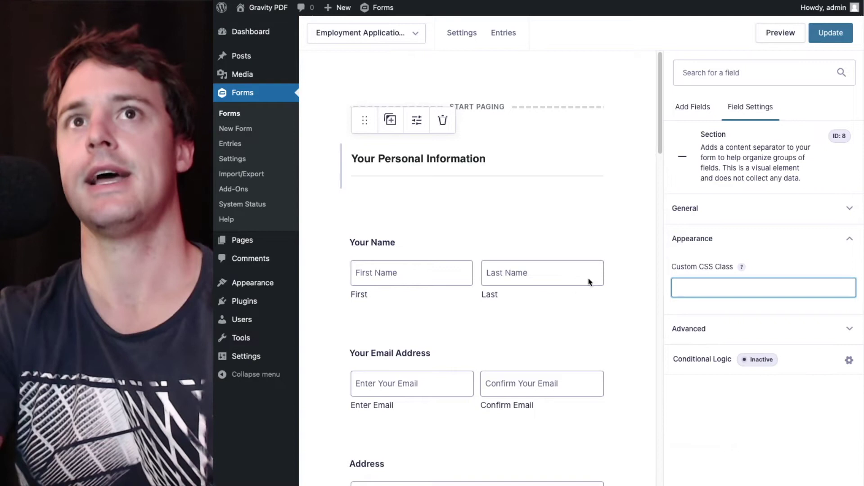
pyautogui.click(840, 37)
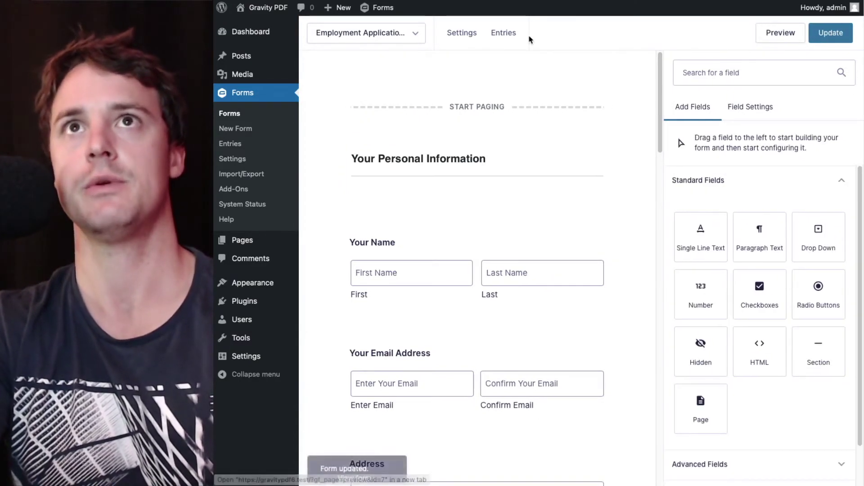
# Open the newest entry's PDF, Resume-3.pdf, and zoom out to see the whole page
pyautogui.click(513, 36)
pyautogui.click(372, 79)
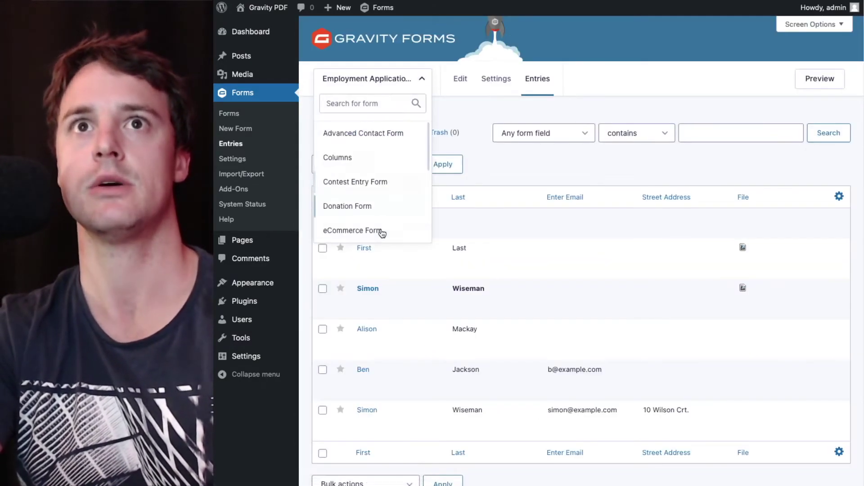
pyautogui.click(380, 228)
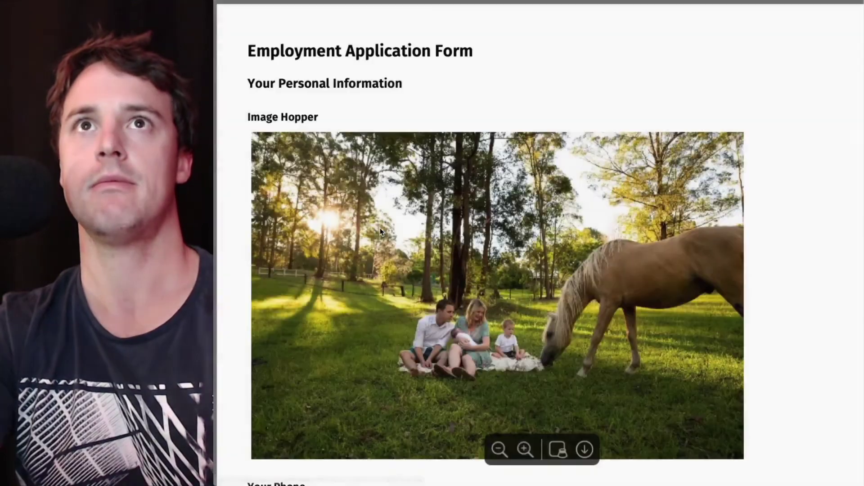
pyautogui.scroll(-2, 399, 98)
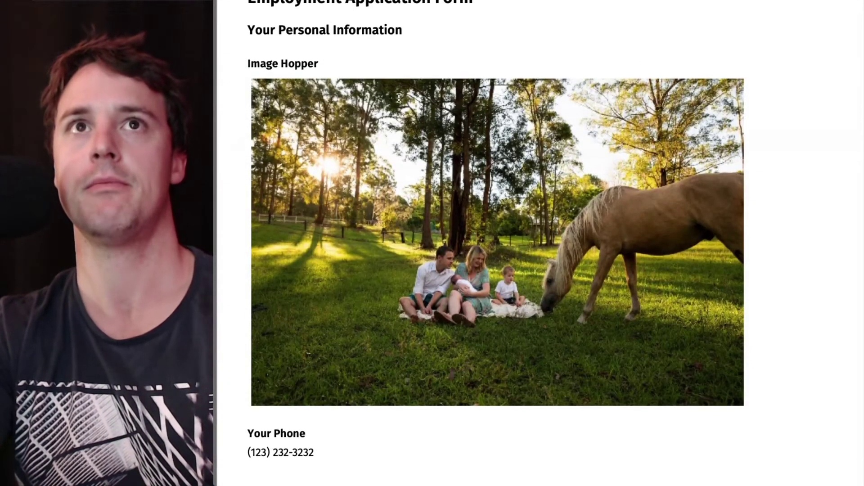
pyautogui.moveTo(558, 482)
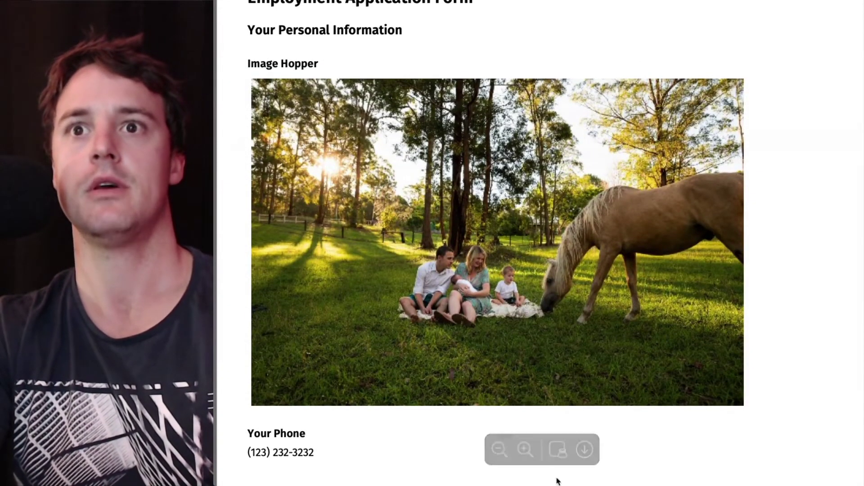
pyautogui.click(499, 449)
pyautogui.click(498, 447)
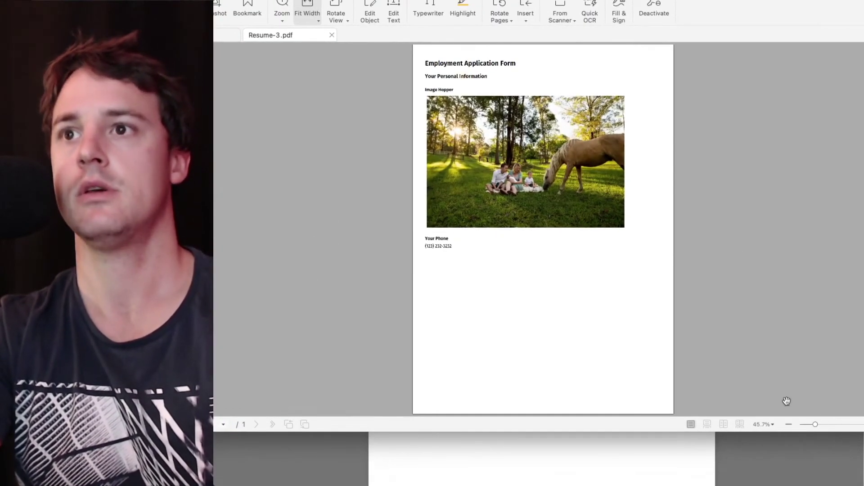
# View the Image Hopper photo in Resume-3.pdf at actual size, then fit the page and go full-screen
pyautogui.hotkey('ctrl', '1')
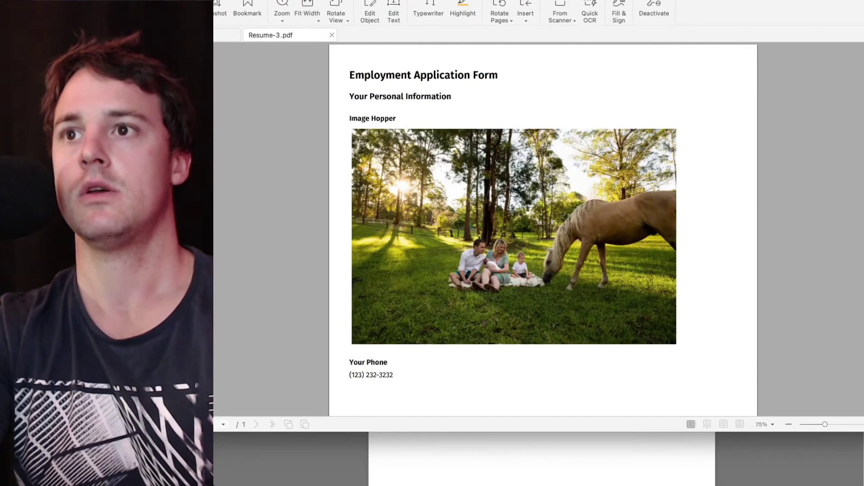
pyautogui.scroll(-3, 625, 264)
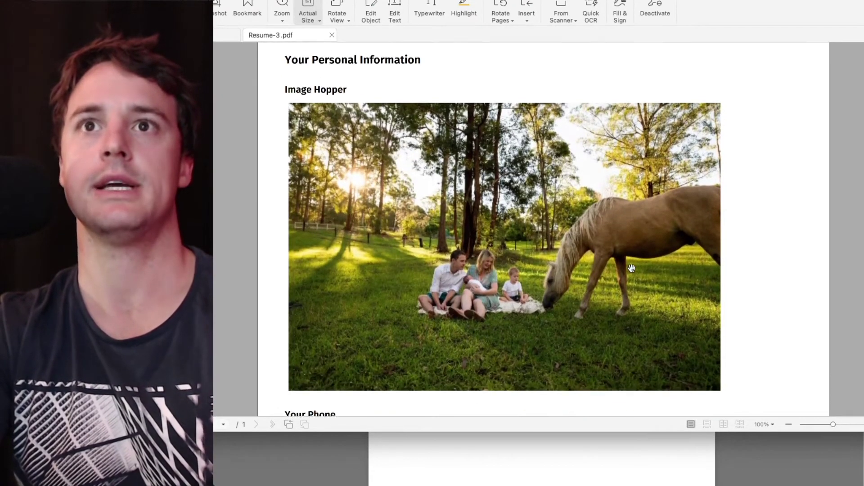
pyautogui.moveTo(575, 434); pyautogui.dragTo(575, 485)
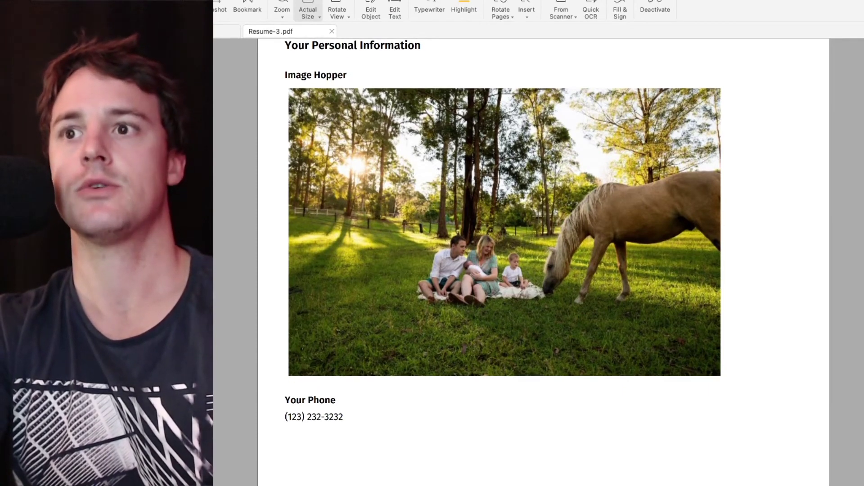
pyautogui.hotkey('ctrl', '0')
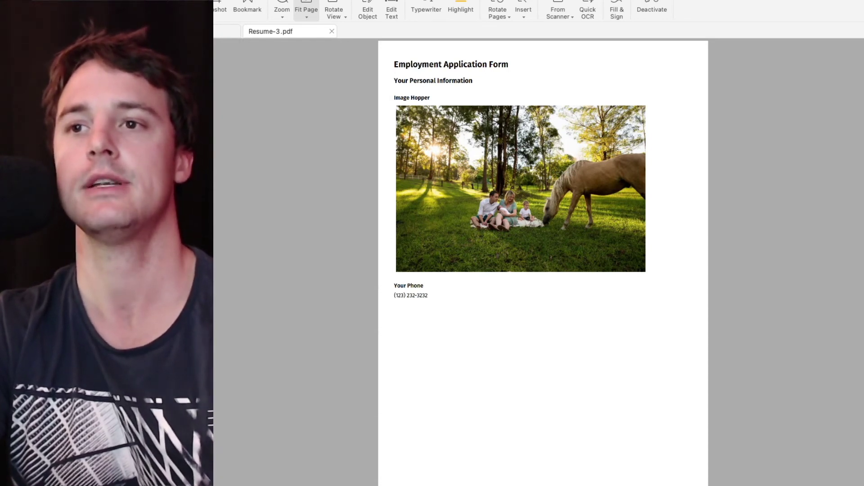
pyautogui.press('ctrl+super+f')
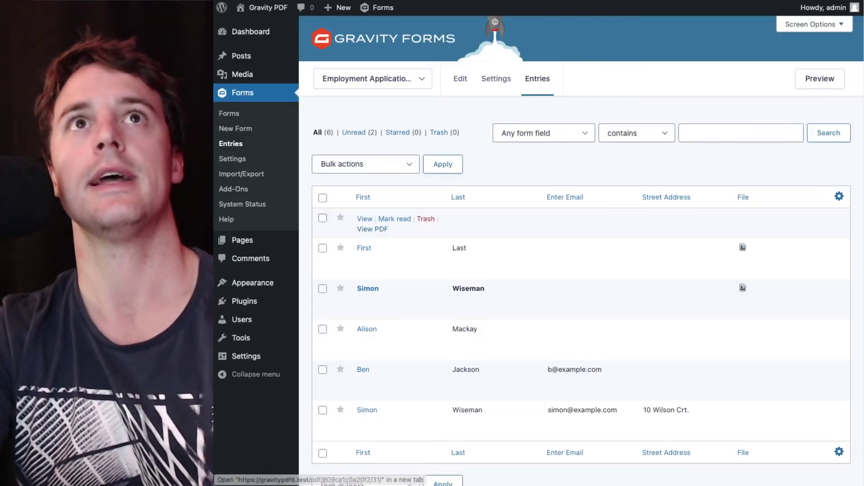
# Open the newest entry and check the photo request's size: a 134.0 KB JPEG
pyautogui.click(364, 219)
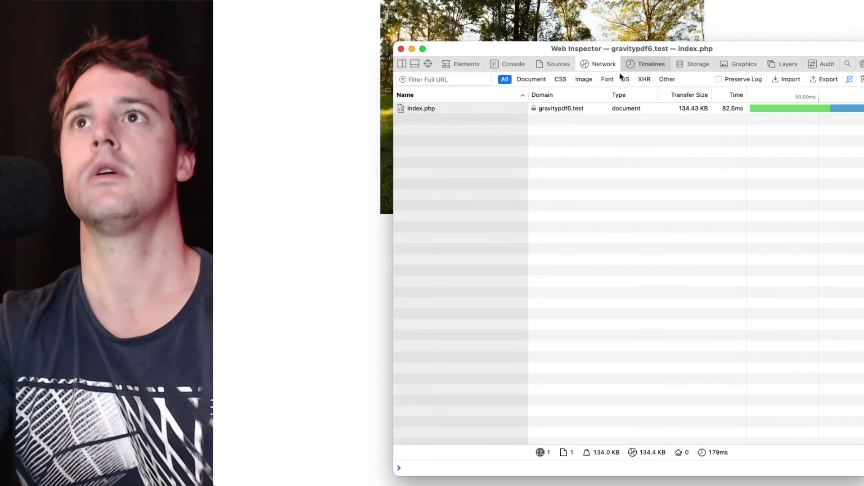
pyautogui.click(485, 110)
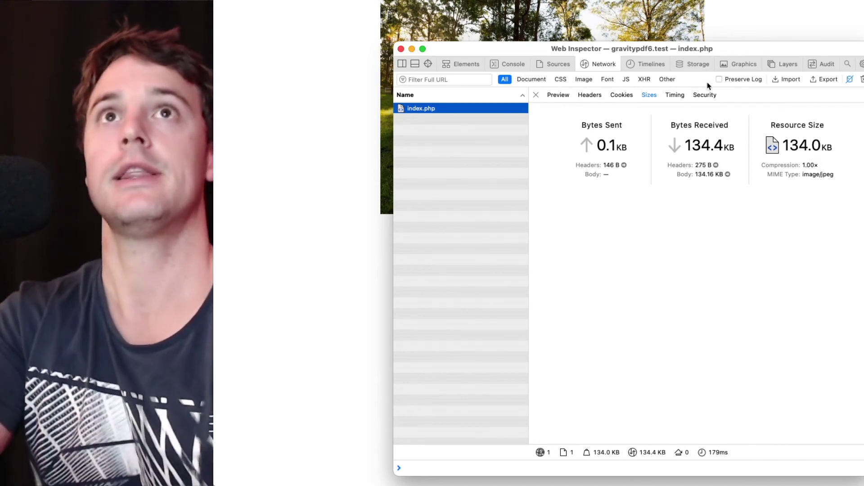
pyautogui.press('super+w')
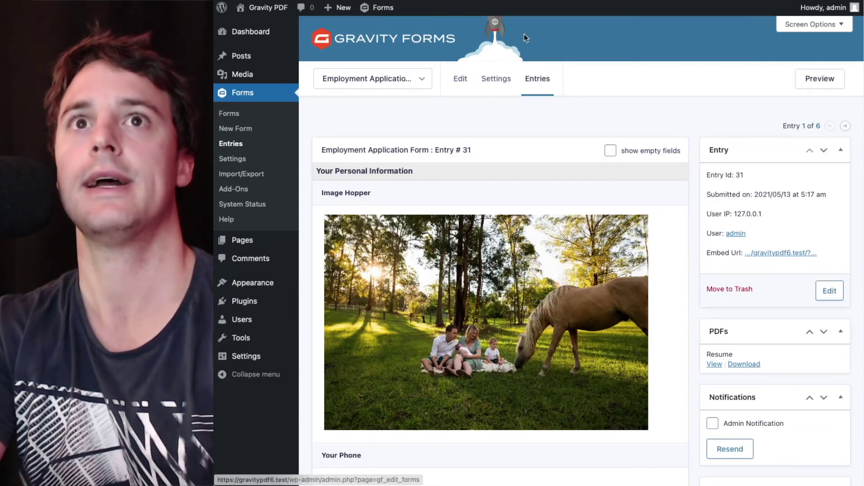
pyautogui.scroll(-1, 541, 79)
pyautogui.scroll(-3, 541, 80)
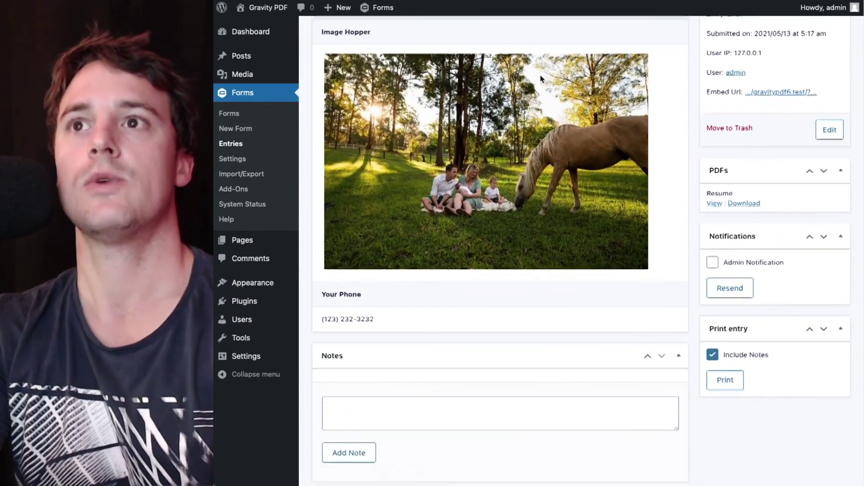
pyautogui.scroll(4, 541, 79)
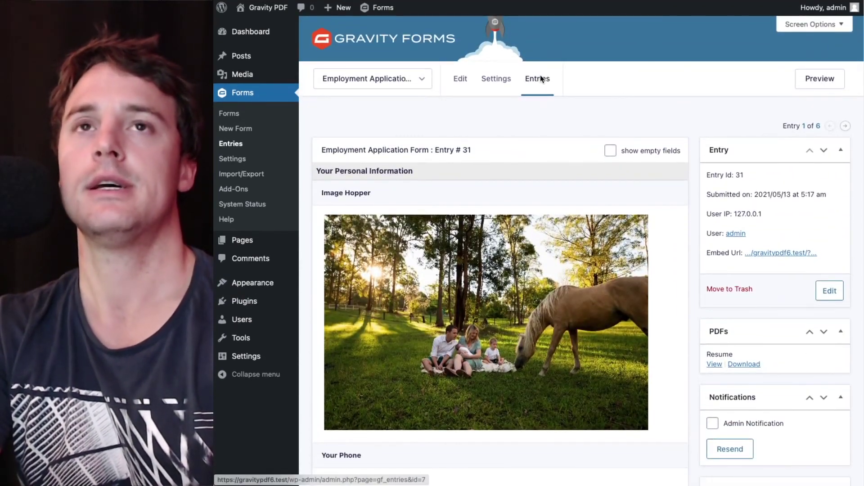